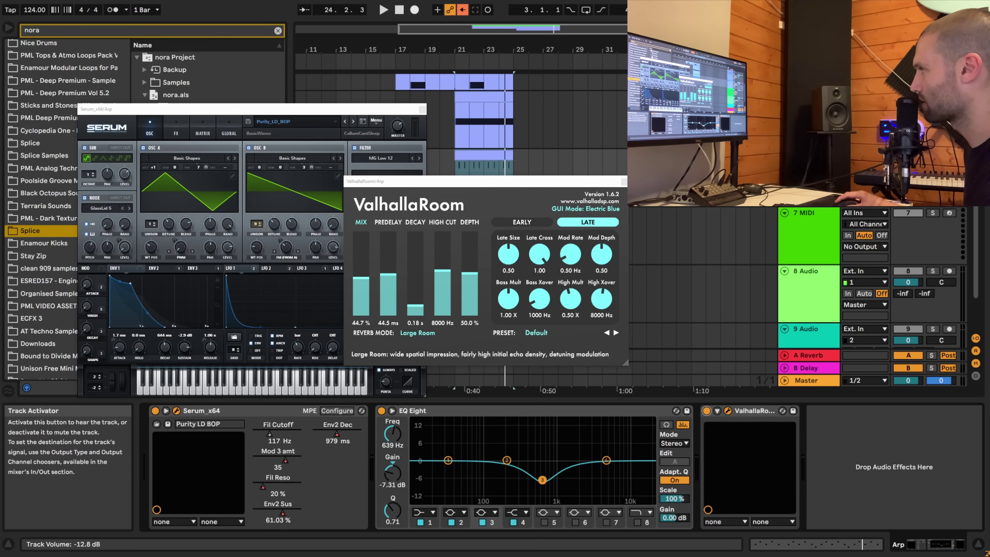
Close the string ensemble instrument window and raise the Arp string layer track's volume to -4.8 dB while playing the section
key(space)
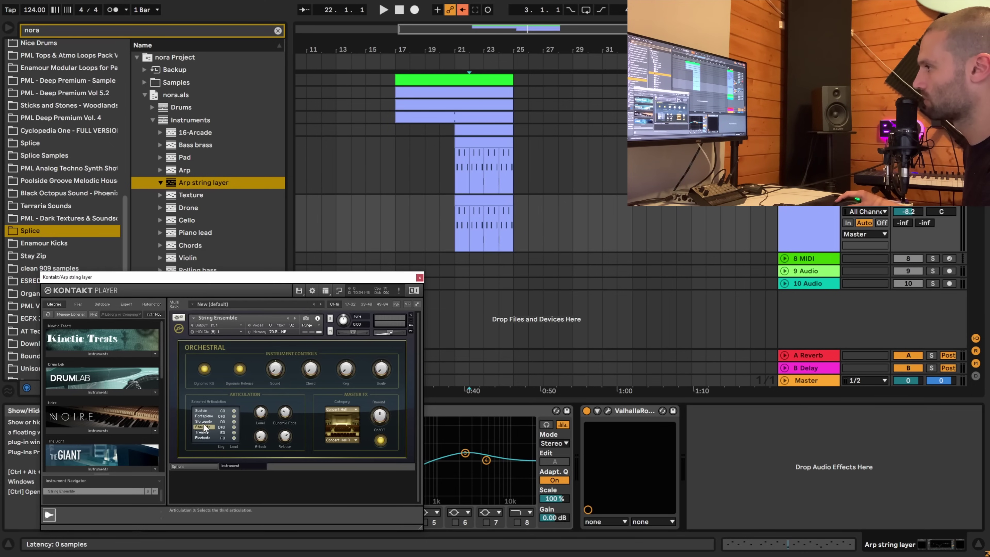
click(419, 277)
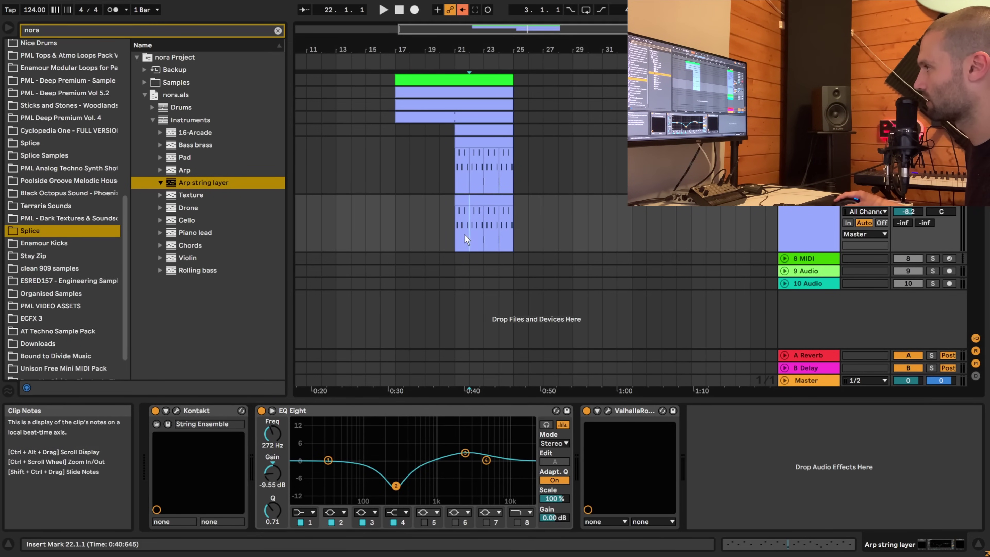
key(space)
mouse_move(904, 211)
mouse_down()
mouse_move(903, 195)
mouse_move(903, 207)
mouse_up()
key(space)
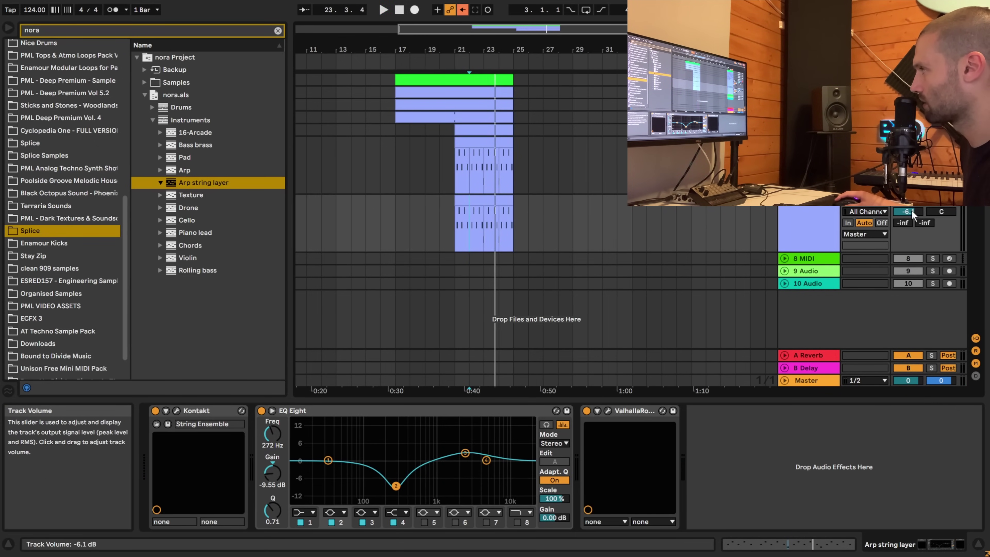
key(space)
drag(911, 213, 911, 210)
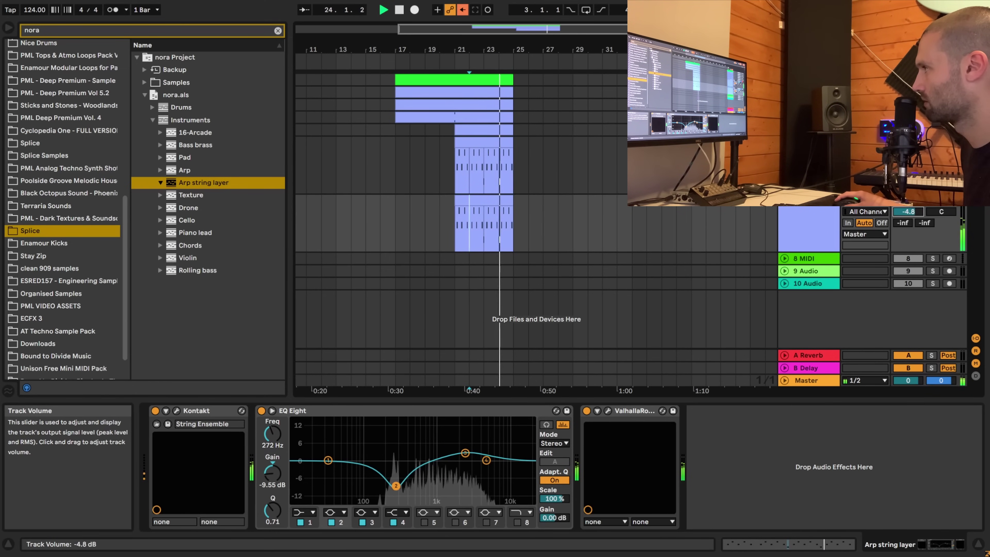
key(space)
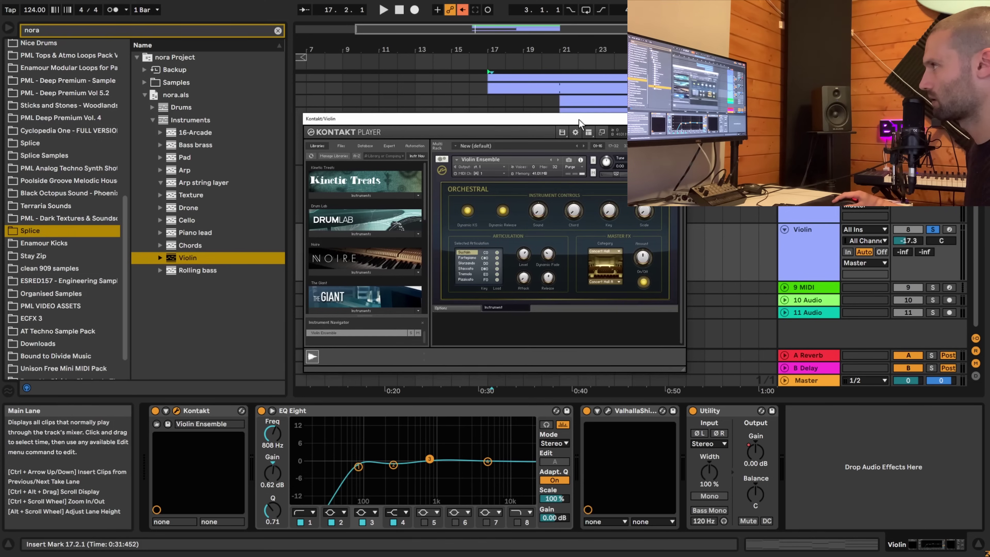
Inspect the Violin track's Kontakt instrument and ValhallaShimmer reverb, and examine the notes of its MIDI clip
drag(578, 119, 592, 116)
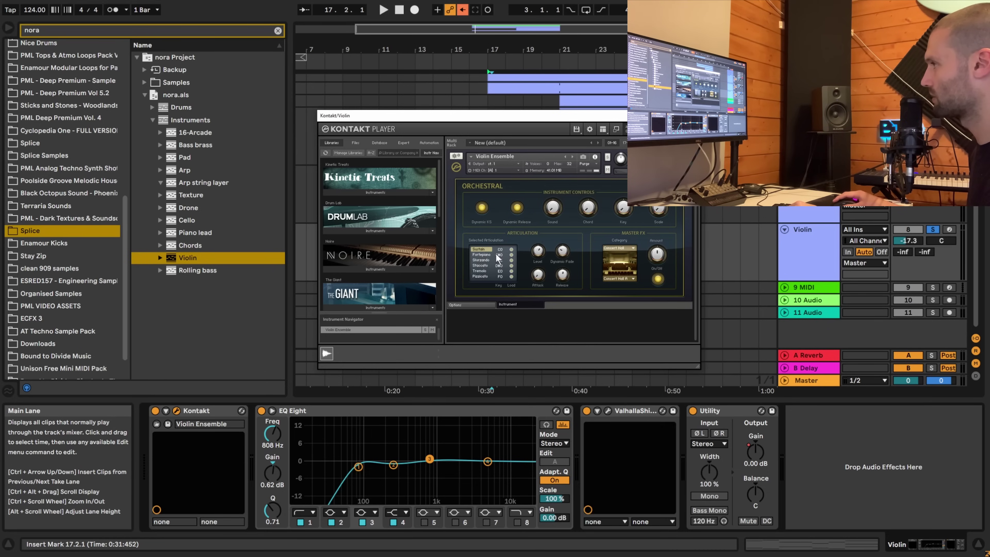
key(ctrl+alt+p)
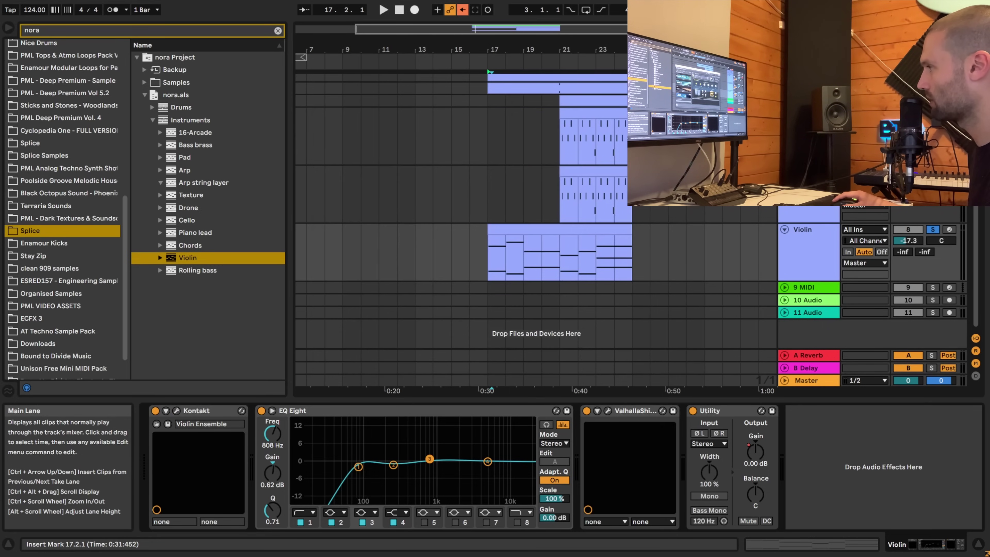
click(608, 411)
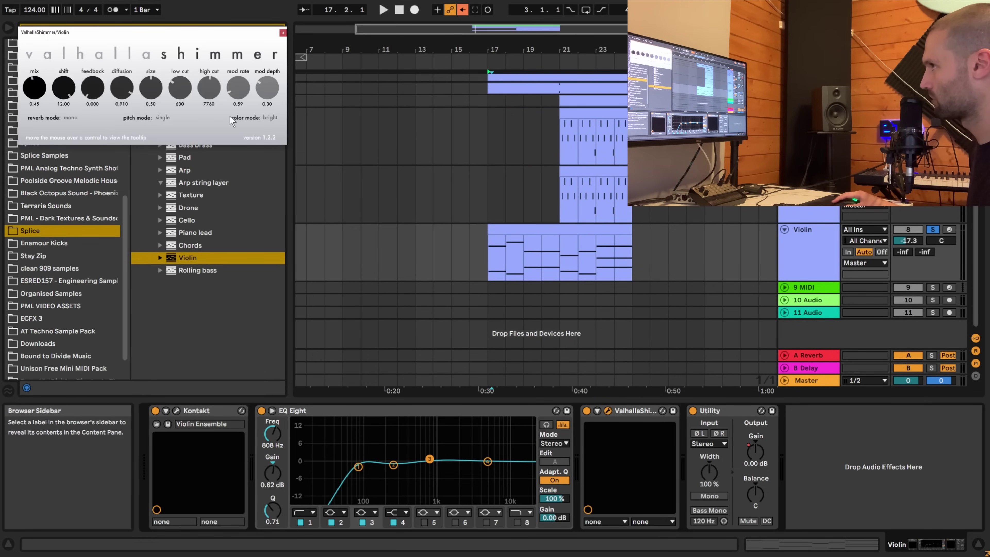
double_click(545, 257)
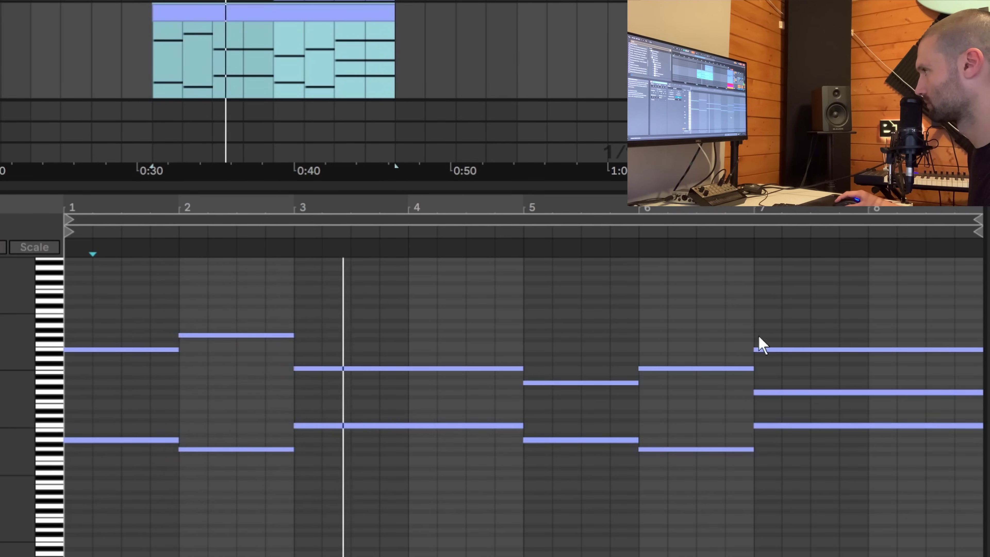
click(850, 51)
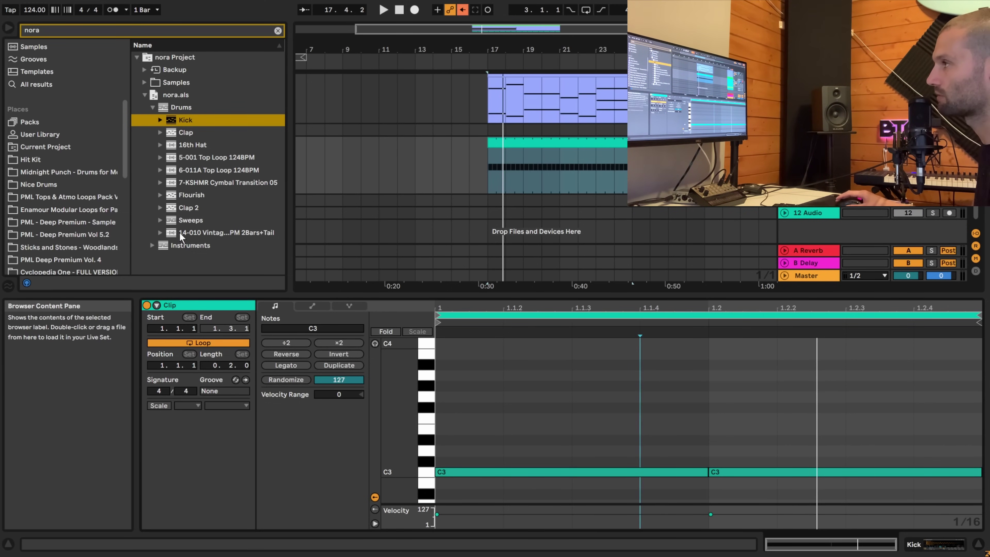
Clear the browser search and preview BTD_MP_Clap_03.wav from the Claps folder of the Midnight Punch drum pack
click(62, 172)
click(278, 30)
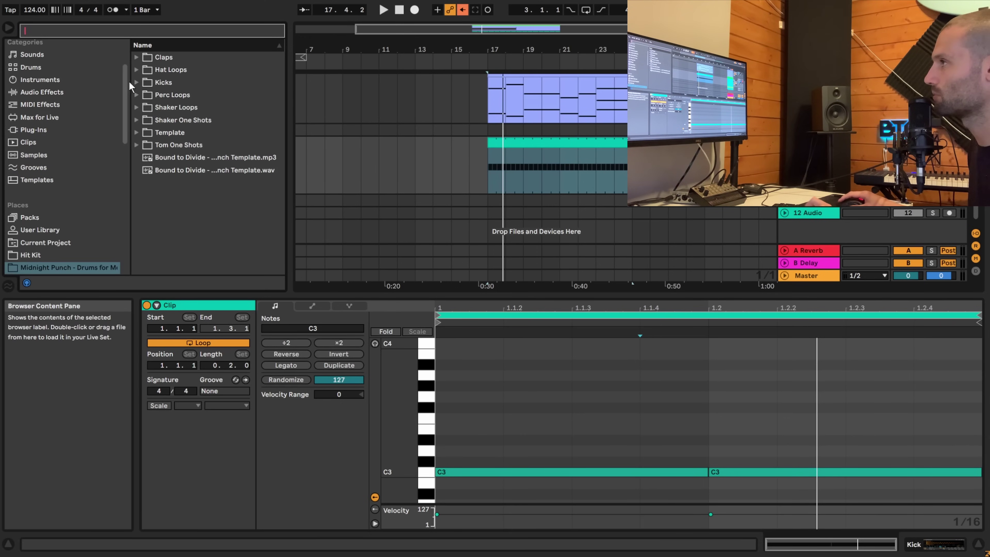
click(136, 58)
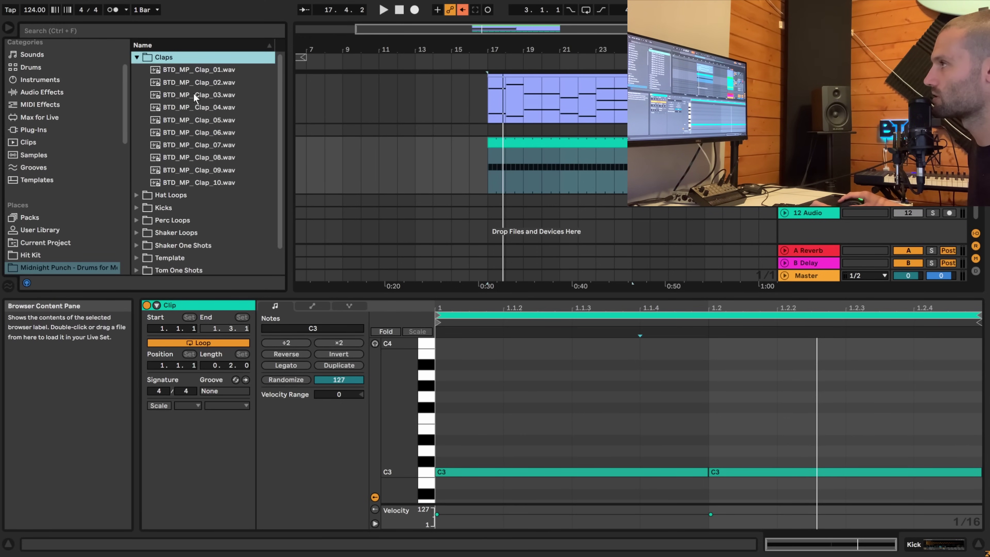
click(211, 98)
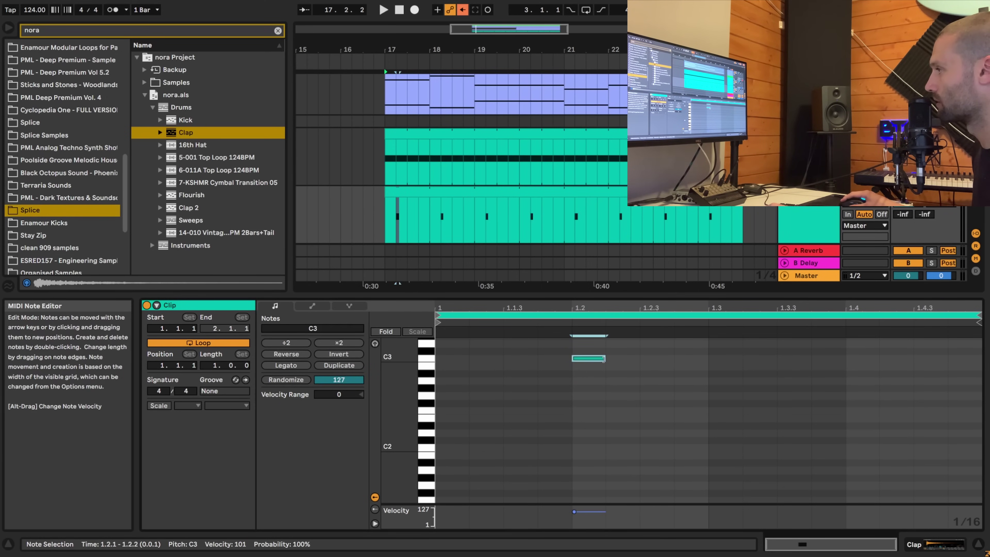
Lengthen the C3 clap note on beat 2 to one beat, duplicate it onto beat 4, and play the pattern
drag(603, 359, 742, 360)
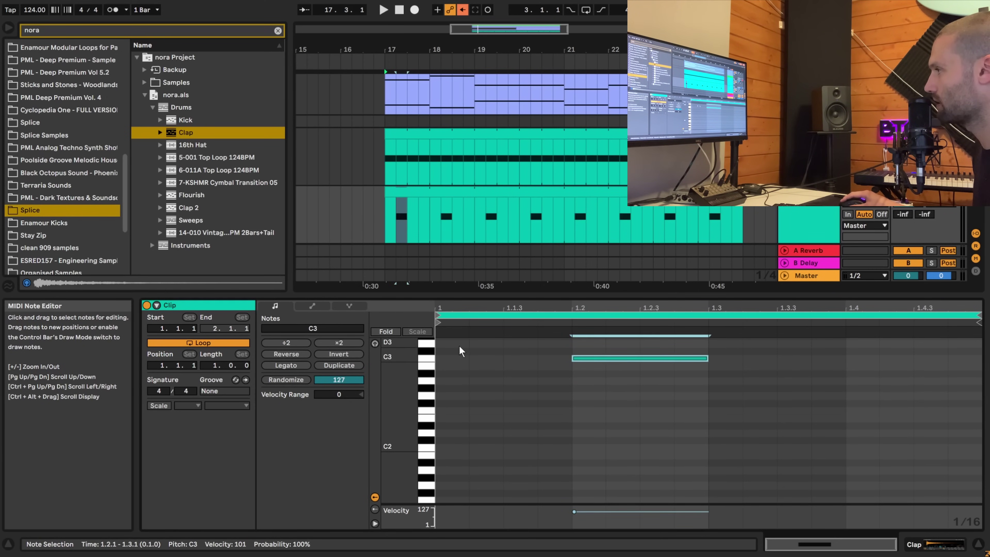
drag(459, 346, 669, 398)
key(ctrl+d)
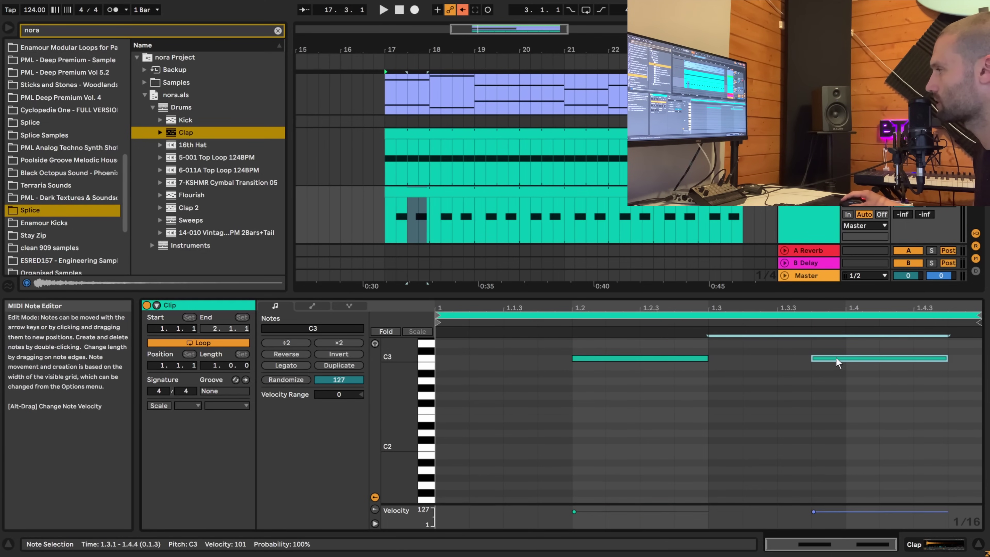
drag(839, 359, 869, 363)
key(space)
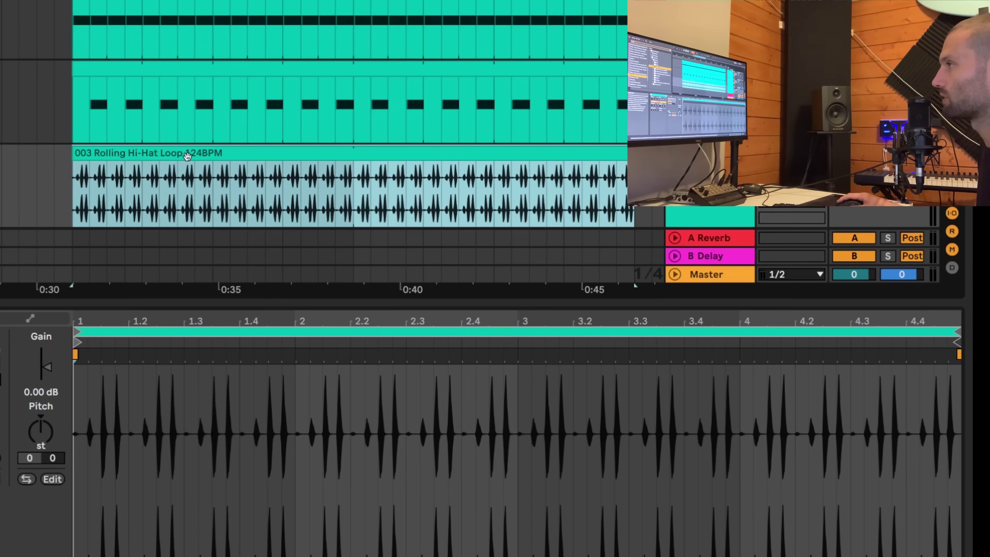
Examine the 003 Rolling Hi-Hat Loop and 011A Top Loop clips, and play the drum section
click(187, 157)
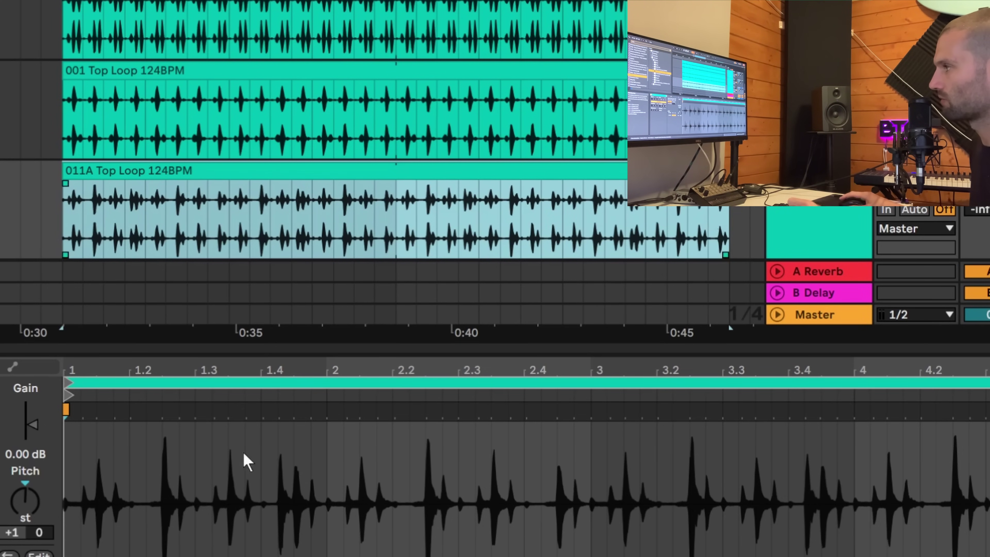
click(70, 512)
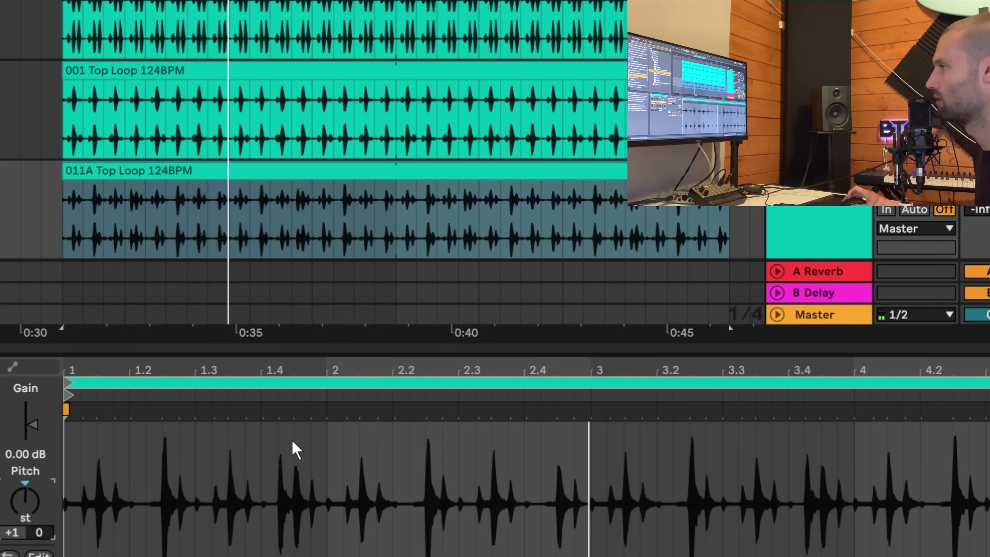
scroll(314, 218, down, 5)
scroll(255, 117, down, 2)
key(space)
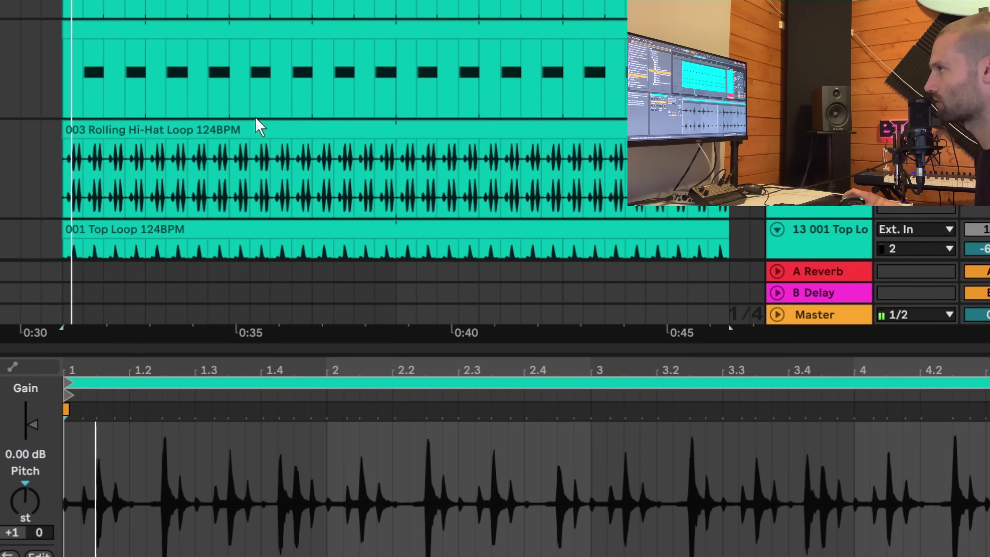
scroll(256, 118, down, 1)
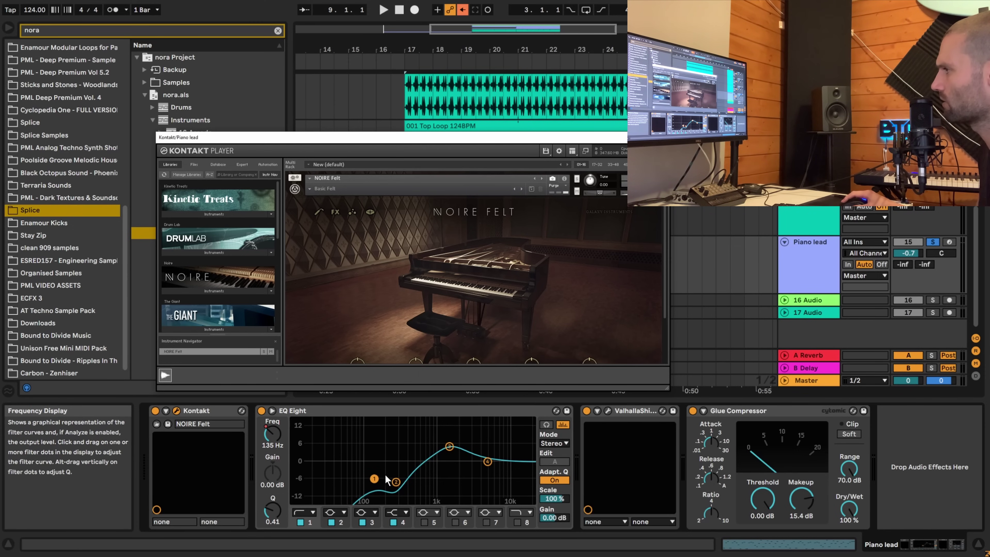
Check the Piano lead track's ValhallaShimmer settings and view the notes in its MIDI clip
click(607, 411)
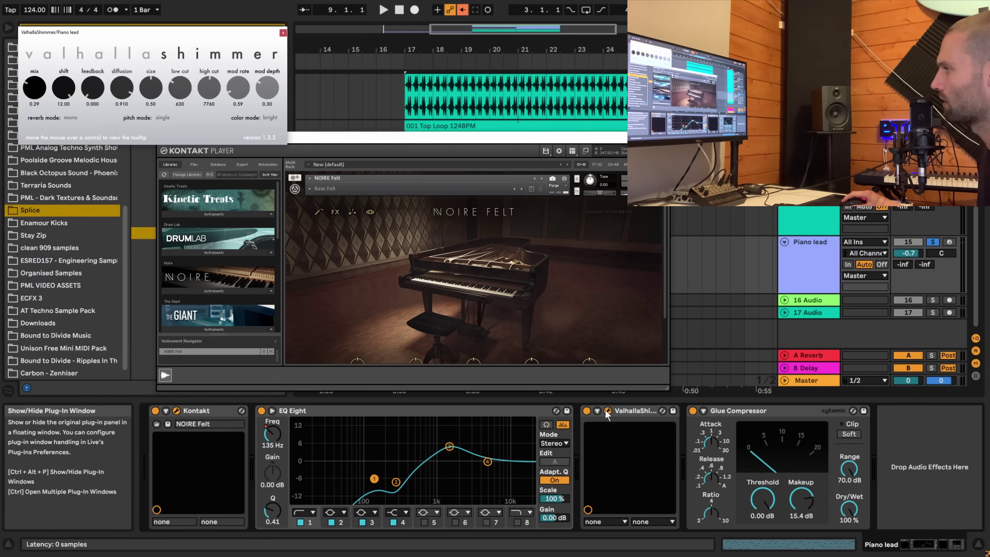
click(606, 411)
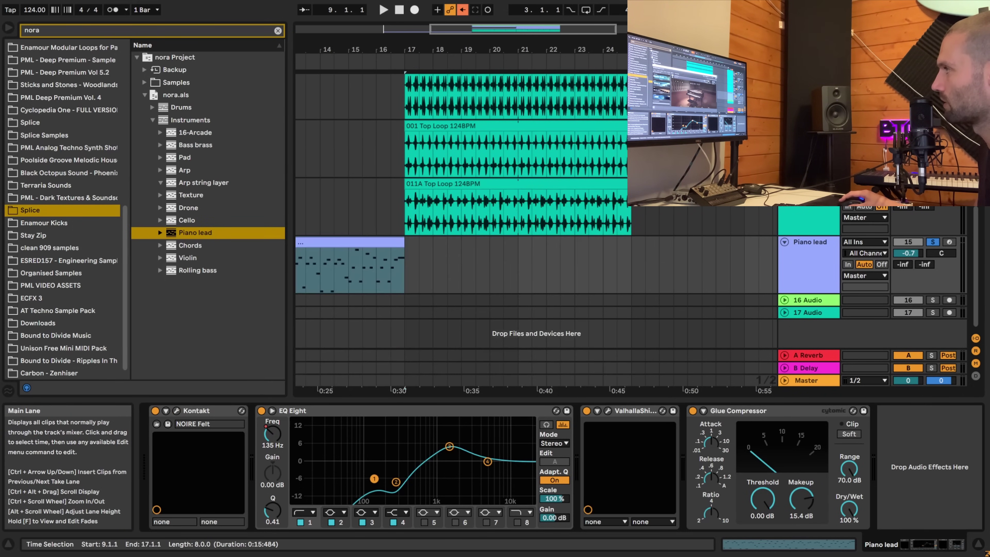
click(358, 250)
double_click(356, 245)
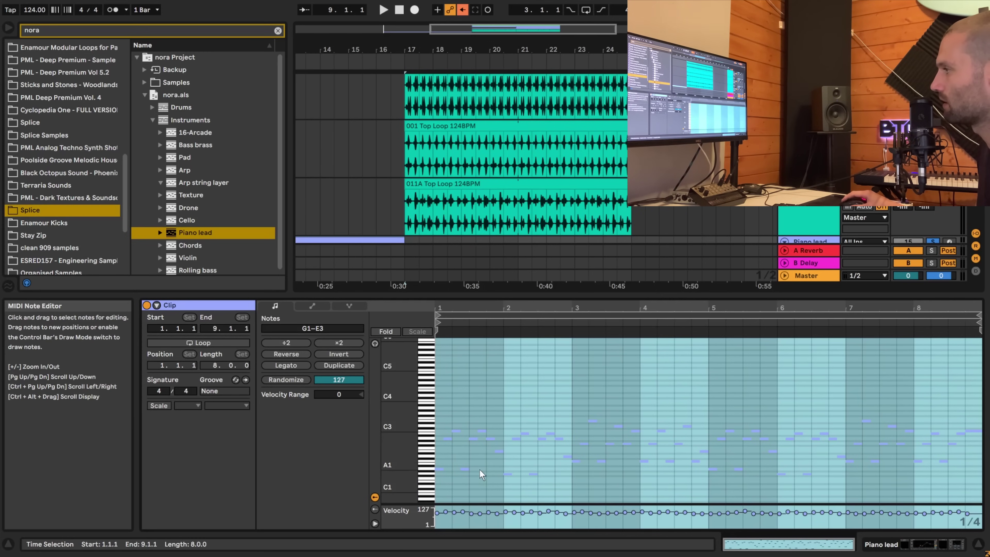
click(487, 487)
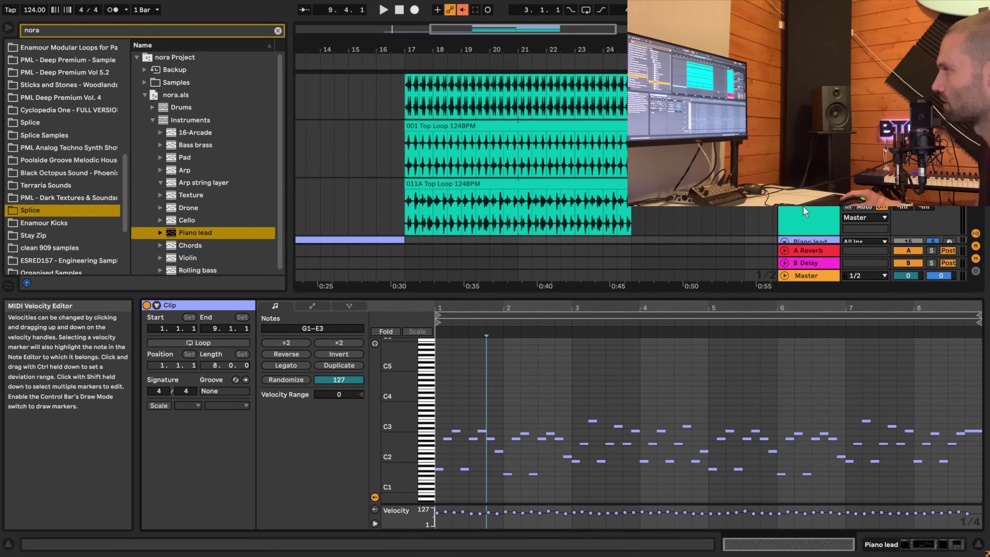
Select the Piano lead clip in the arrangement, bring bars 9 to 17 into view, and play it
scroll(804, 211, down, 4)
click(370, 163)
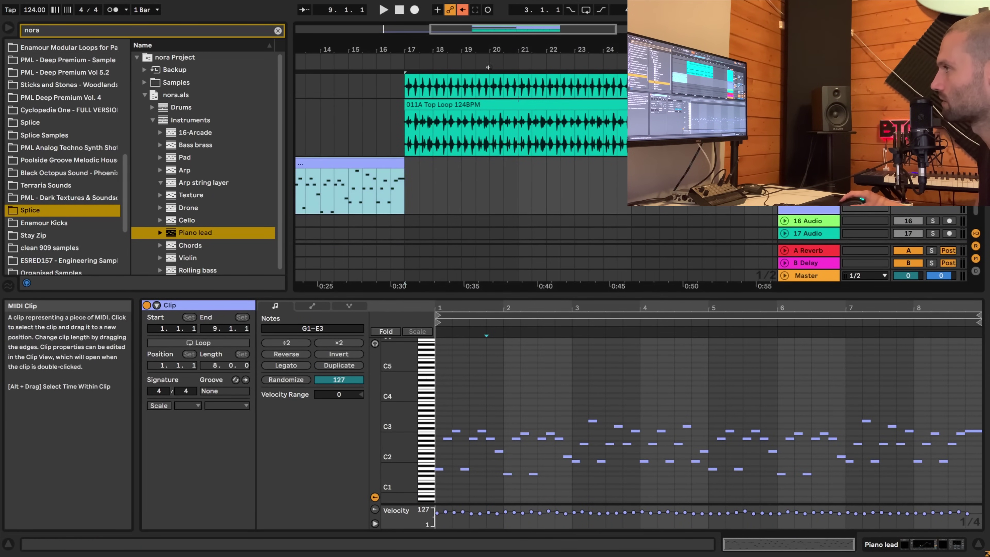
drag(462, 30, 393, 34)
key(space)
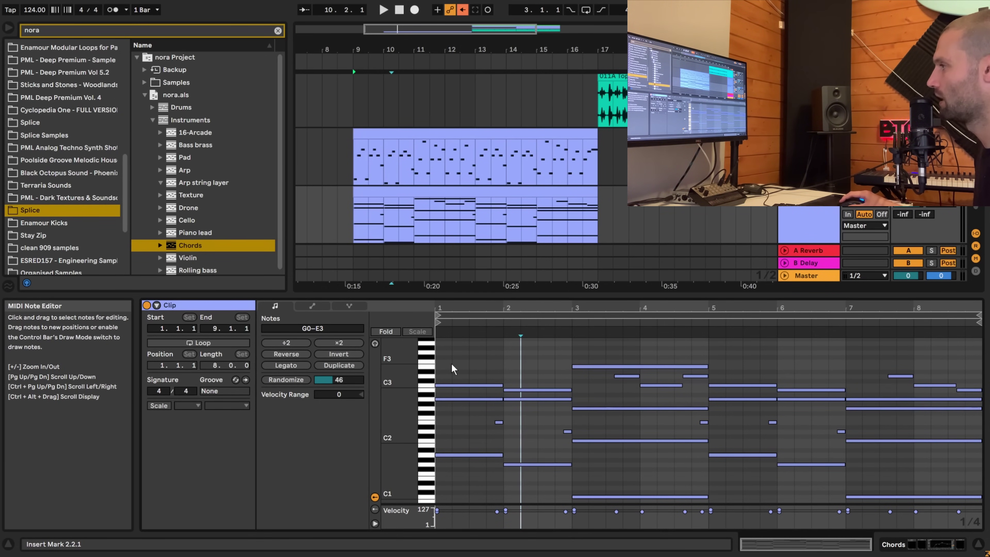
Show the Chords and Piano lead clips together in the note editor with Focus enabled to compare their notes
click(450, 370)
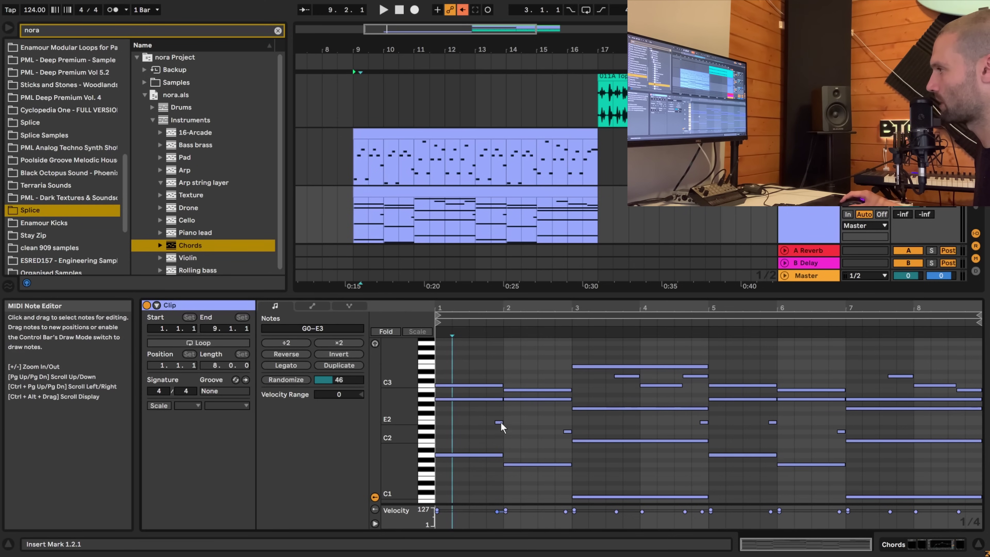
click(451, 192)
shift+click(461, 135)
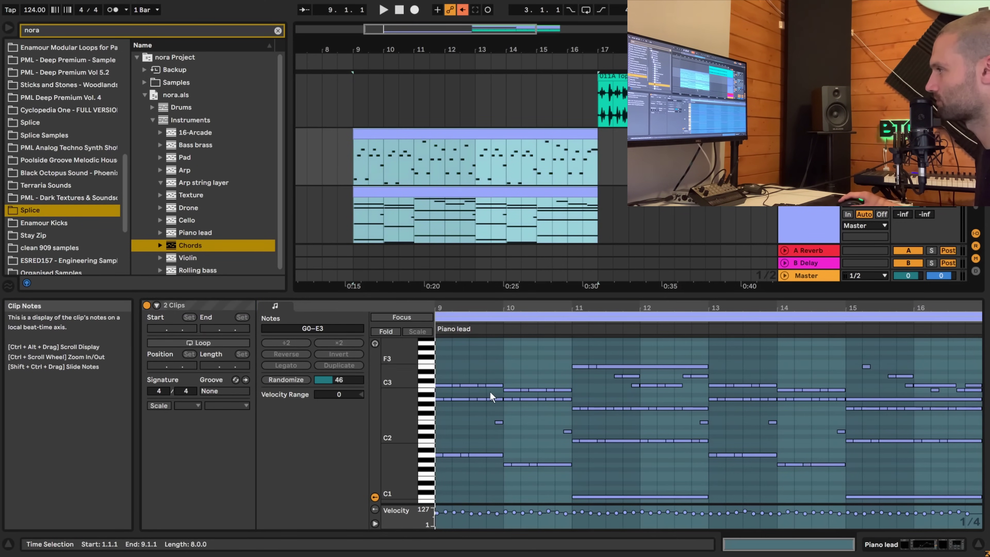
click(394, 316)
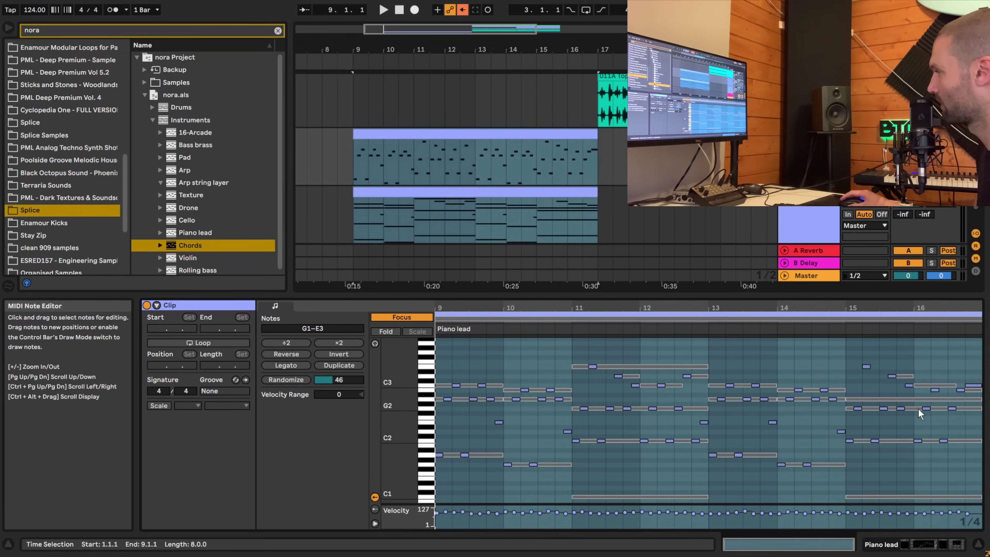
Show the Chords clip on its own and play it together with the Piano lead
click(440, 193)
key(space)
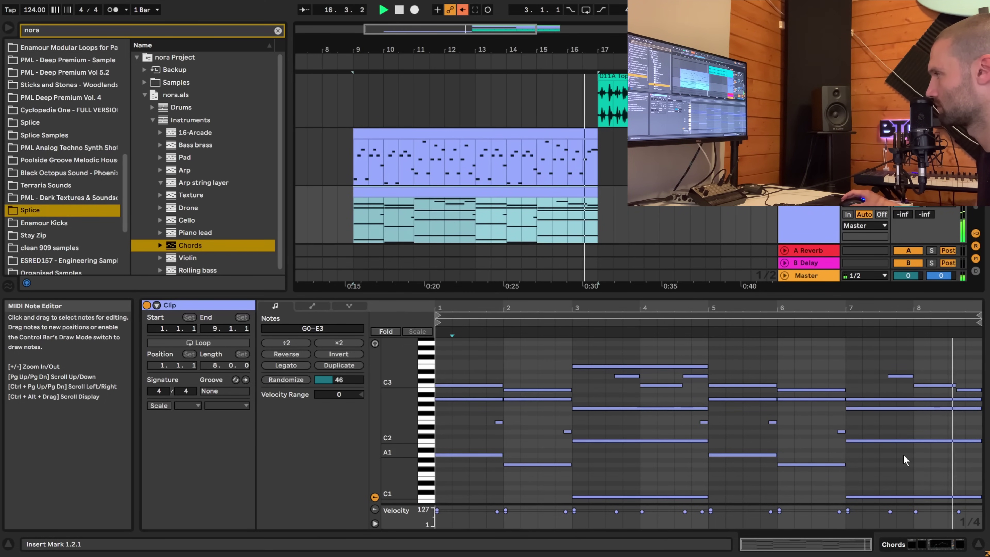
click(468, 155)
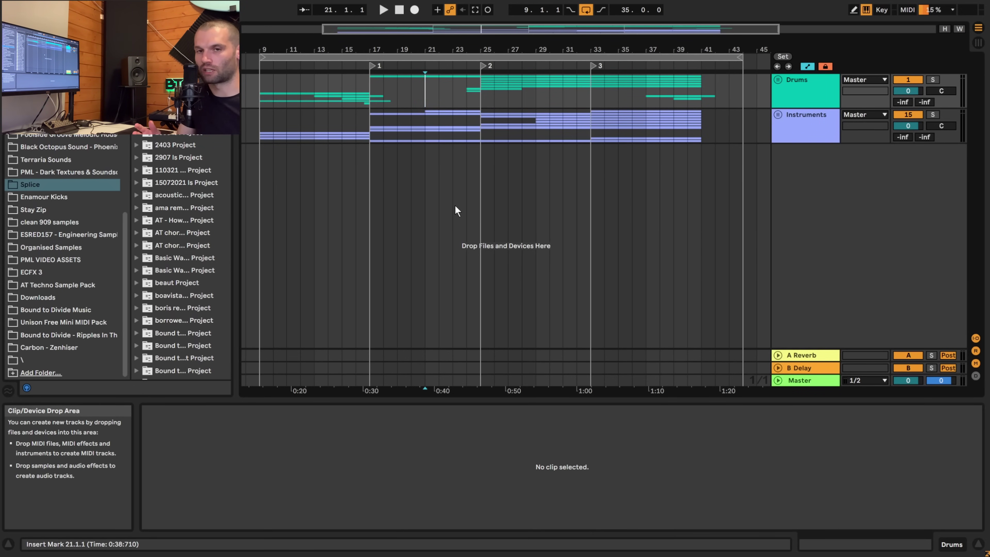
Unfold the Drums group and the 048 Riser track within Sweeps to examine the riser clip starting at bar 13
click(778, 80)
click(780, 249)
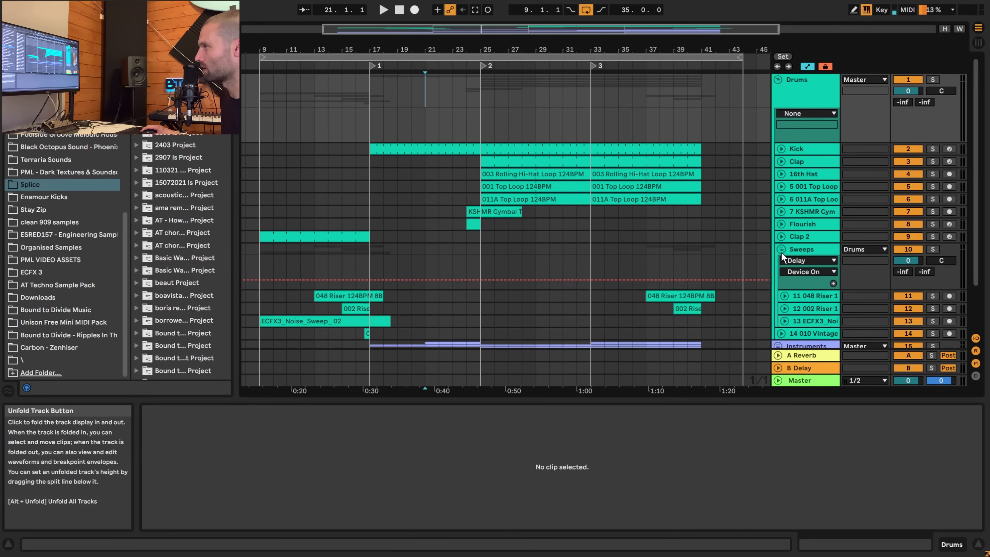
scroll(546, 254, down, 3)
click(322, 256)
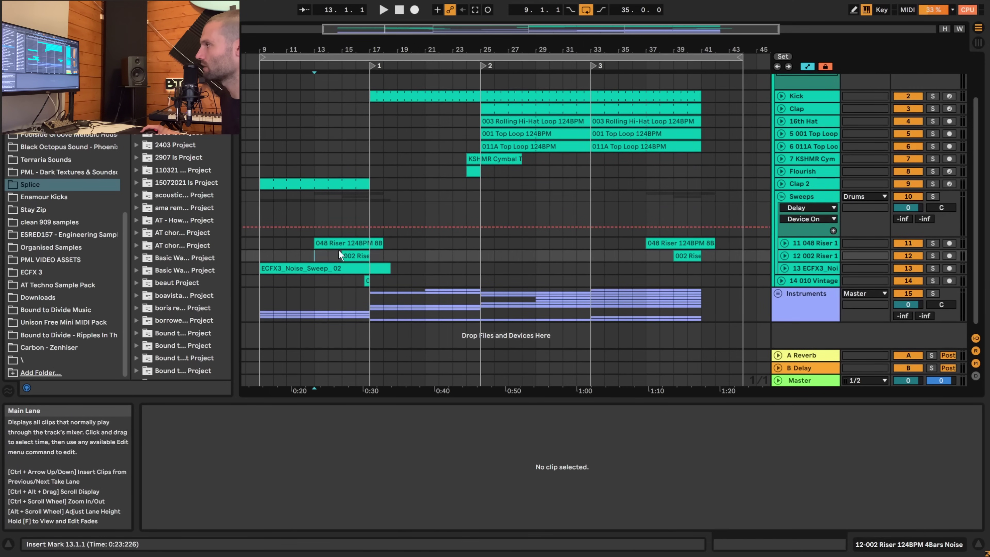
click(784, 243)
scroll(399, 216, down, 1)
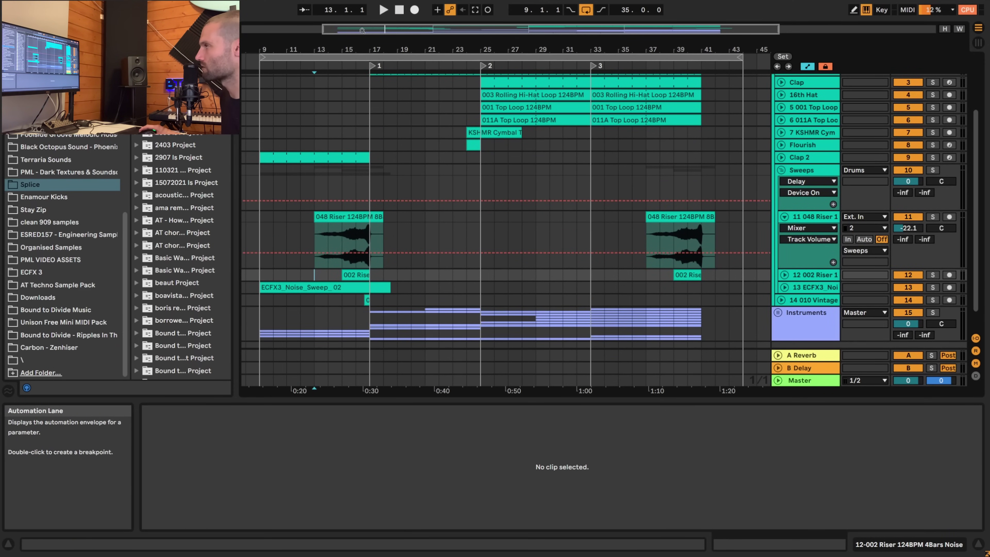
drag(405, 28, 513, 253)
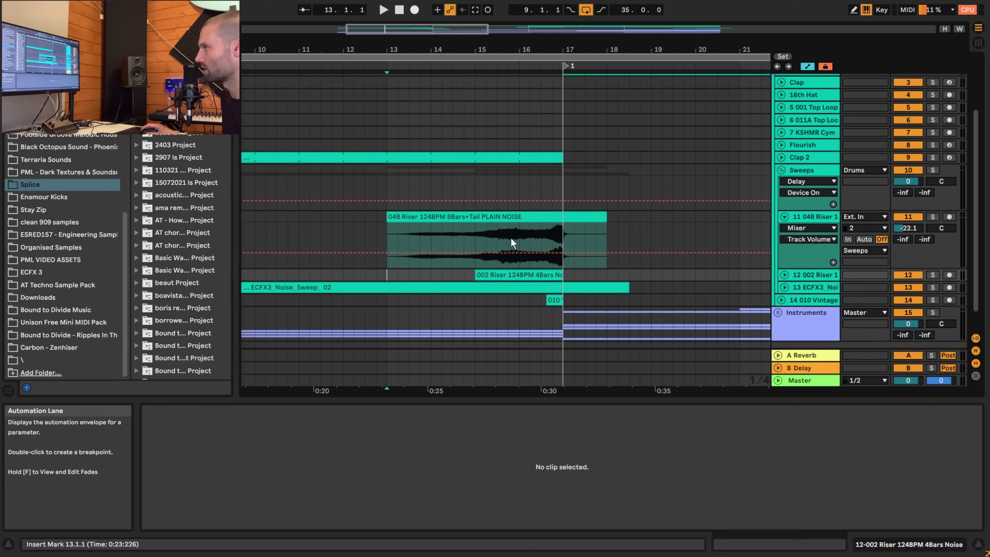
Solo the Sweeps group and play the 048 Riser clip from 15.4.1
click(508, 235)
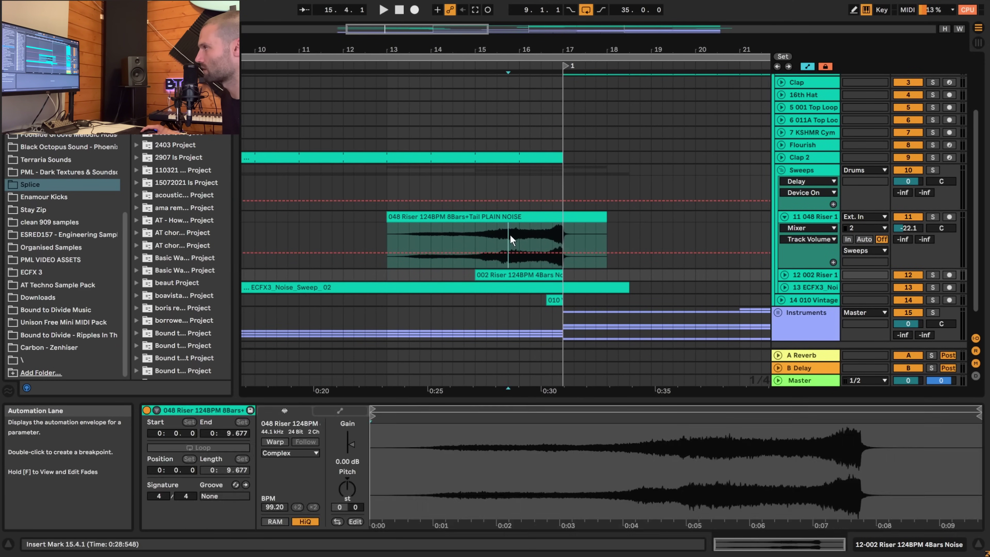
click(932, 170)
key(space)
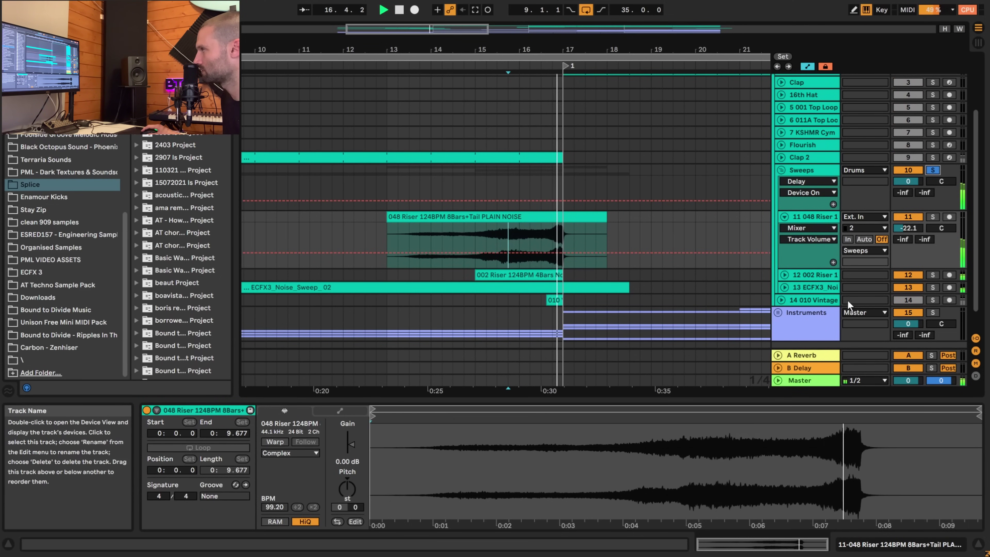
Unfold the 14 010 Vintage track, select its fill clip just before bar 17, and solo the track
click(781, 299)
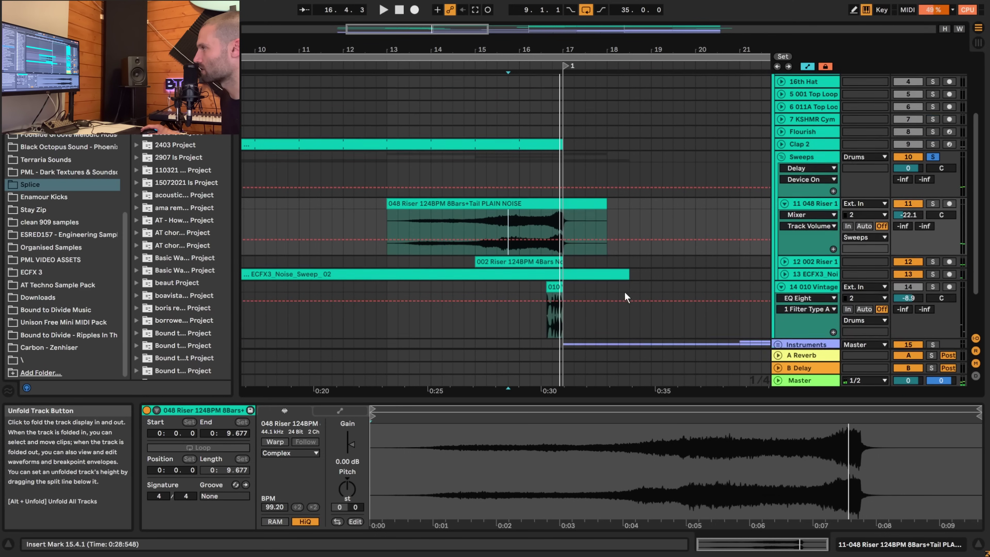
scroll(585, 253, down, 3)
click(554, 248)
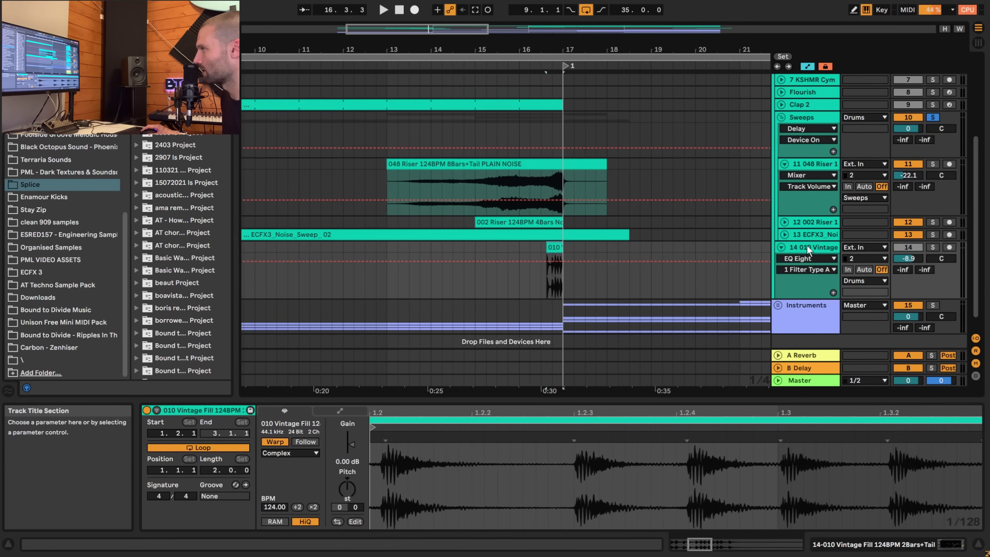
click(933, 248)
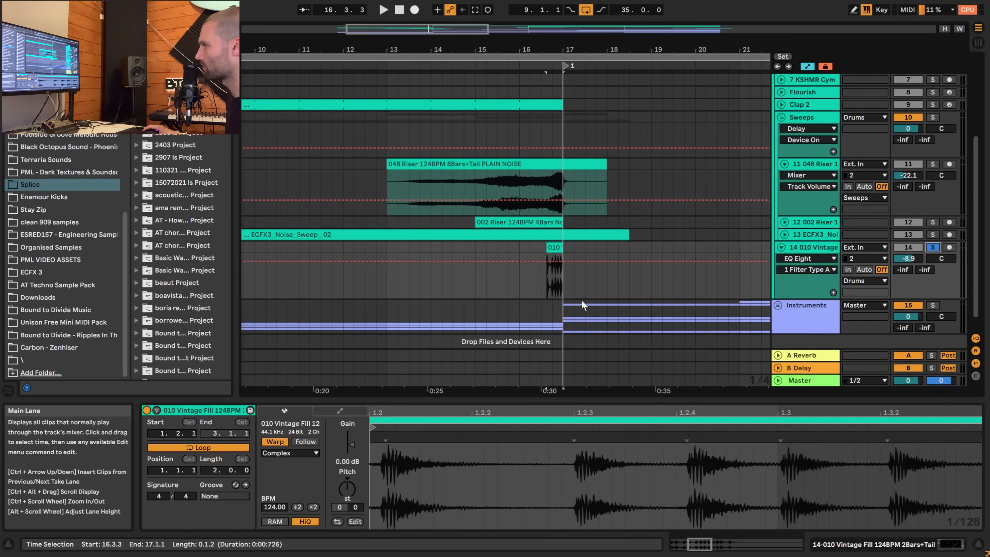
Play the vintage fill while toggling its EQ Eight off and back on to compare the sound
click(810, 248)
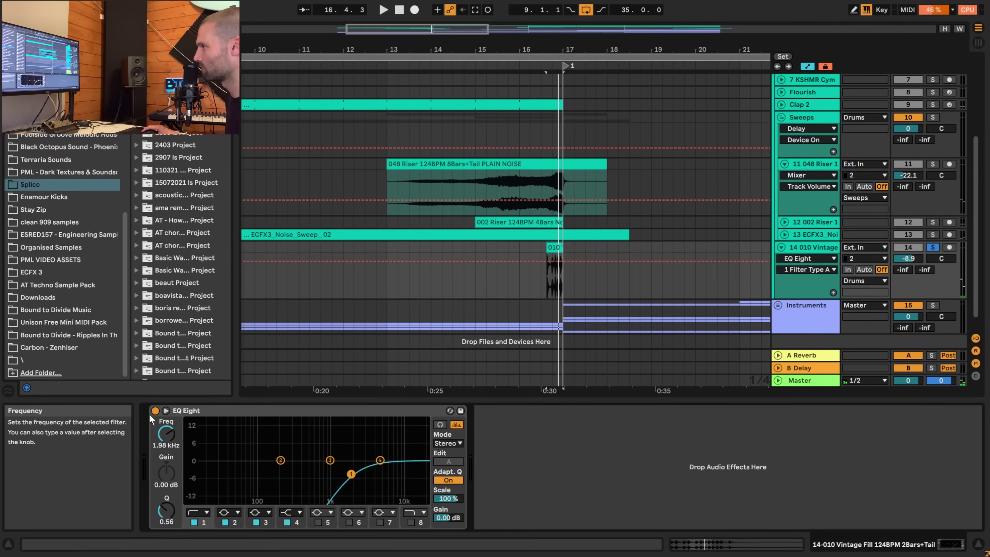
click(155, 410)
key(space)
click(155, 411)
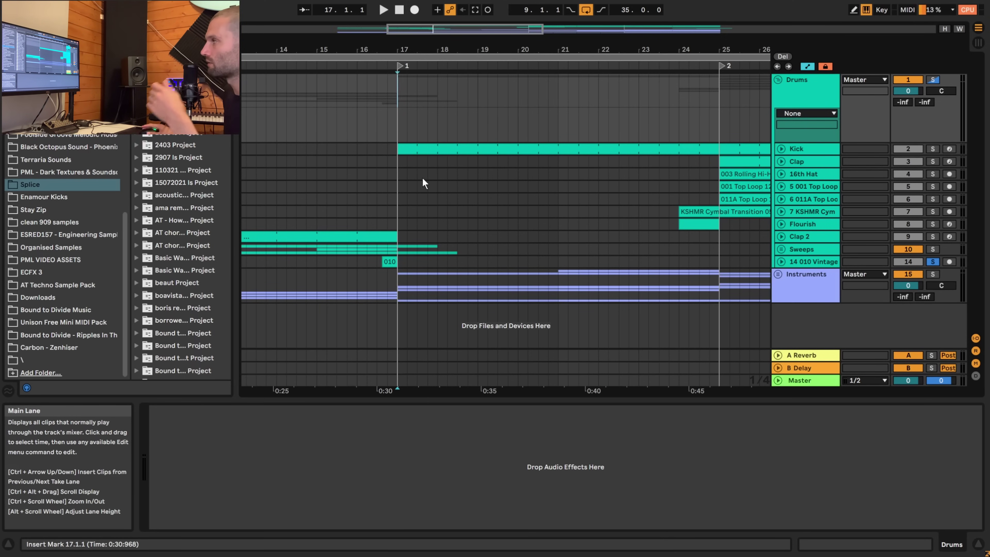
Select the Kick clip from bar 17 and solo it, and unfold the Instruments group to play the Bass brass soloed
click(421, 148)
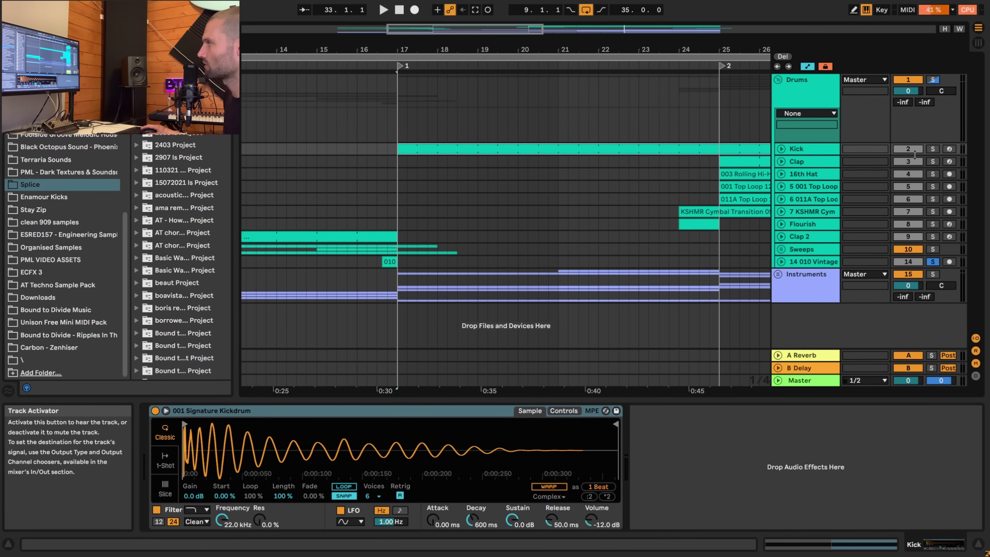
click(932, 148)
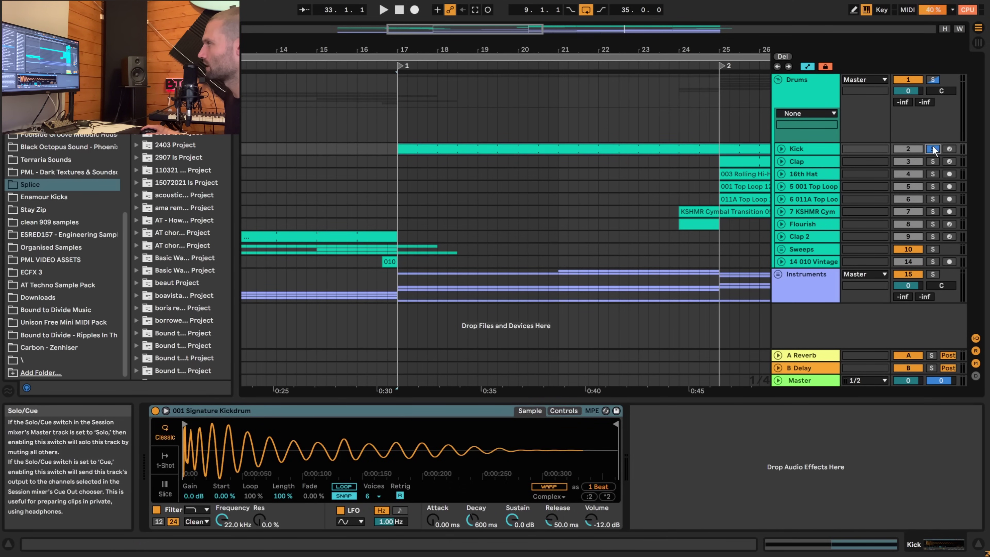
click(778, 274)
scroll(784, 281, down, 3)
scroll(784, 281, down, 3)
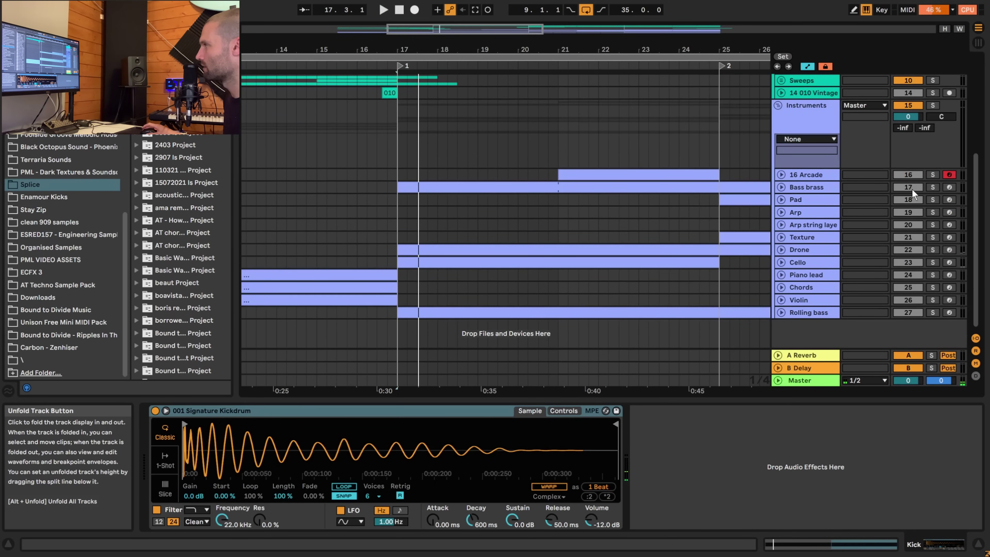
click(932, 186)
key(space)
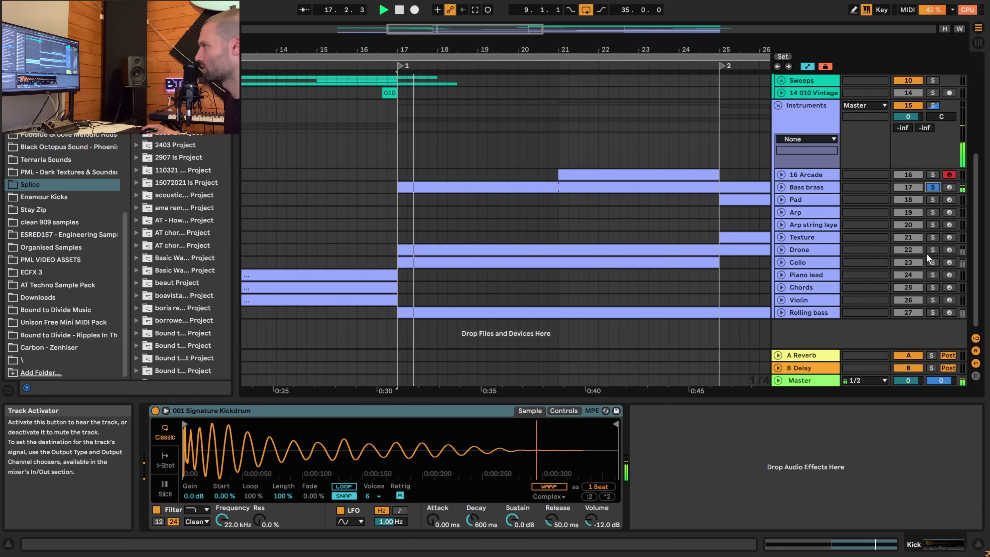
Solo the Drone, Cello and Rolling bass tracks one after another during playback, with the Drone track unfolded
click(932, 249)
click(781, 250)
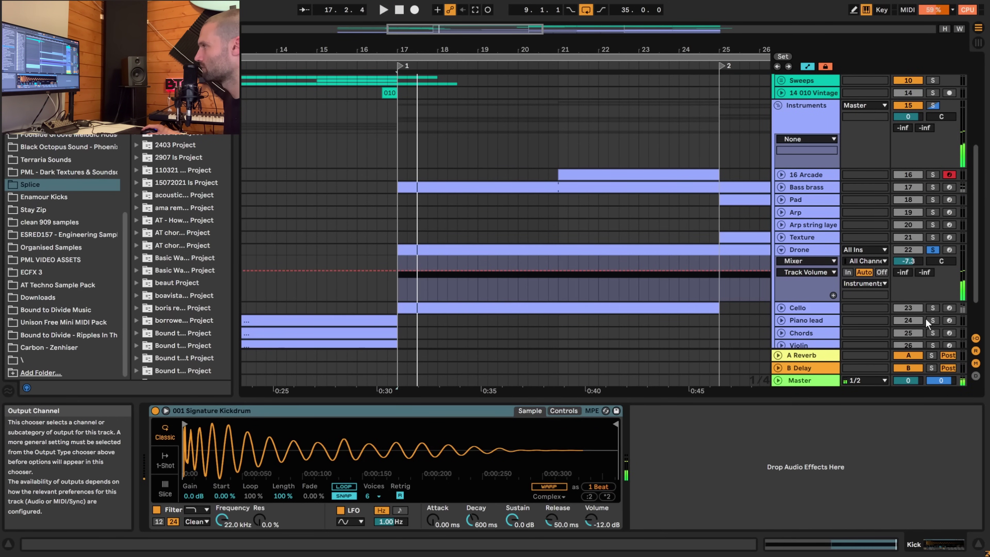
click(932, 307)
scroll(854, 292, down, 1)
scroll(854, 293, down, 3)
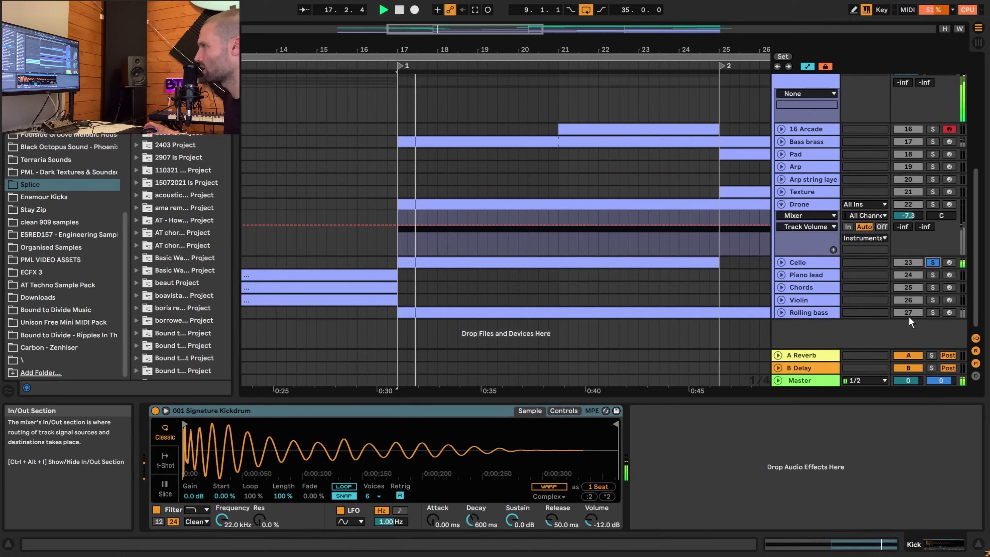
click(933, 312)
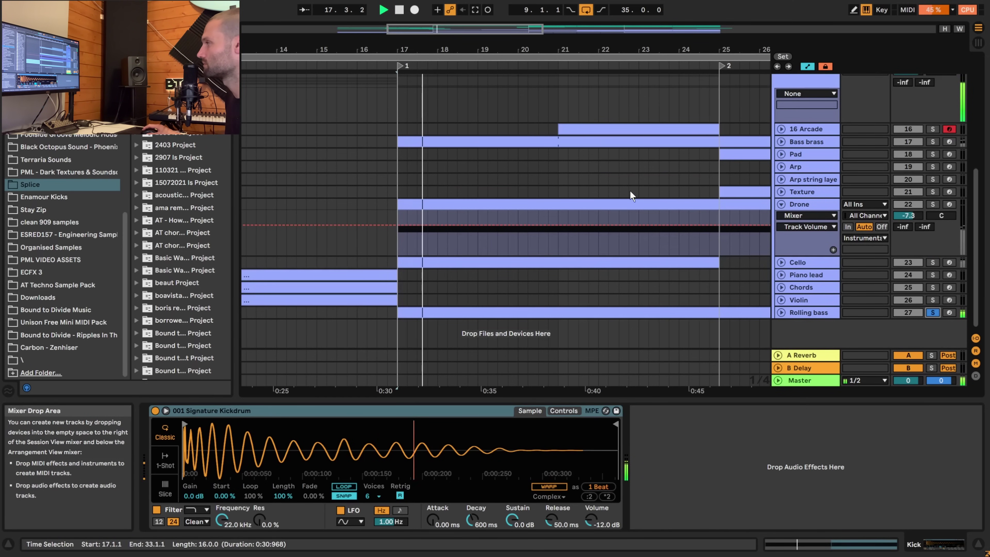
Unfold the 16 Arcade track, select its clip spanning bars 21 to 25, and play it soloed
drag(439, 33, 440, 28)
scroll(502, 175, up, 5)
click(503, 150)
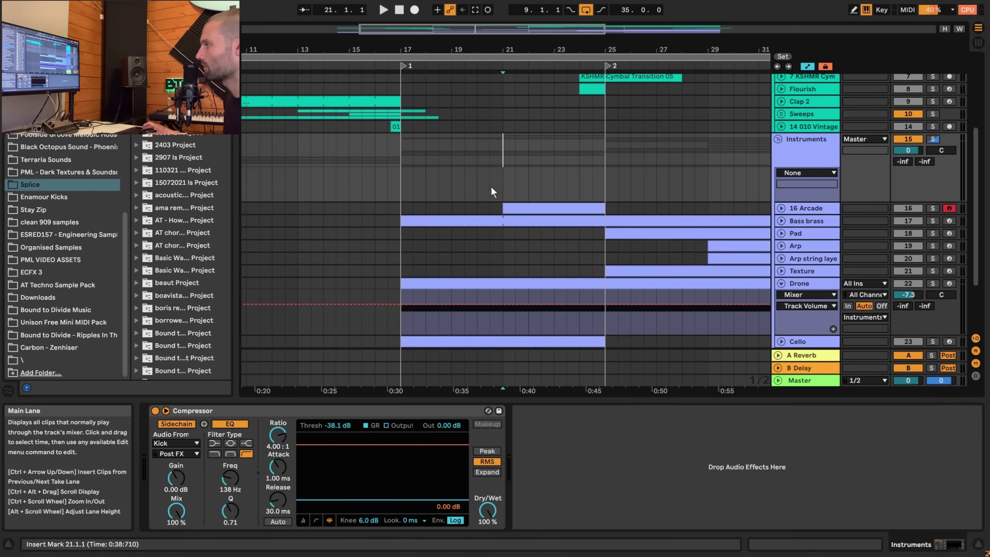
key(space)
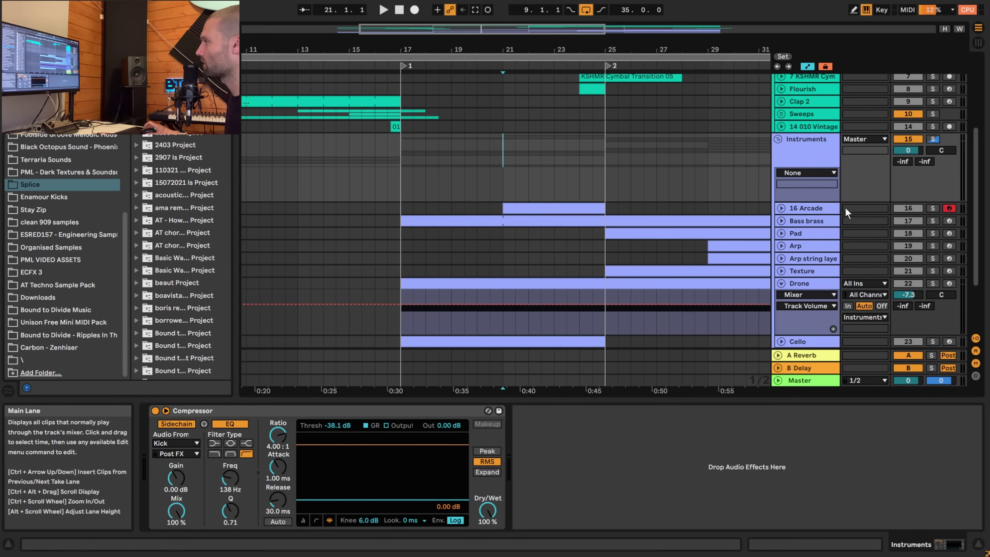
click(780, 208)
click(553, 207)
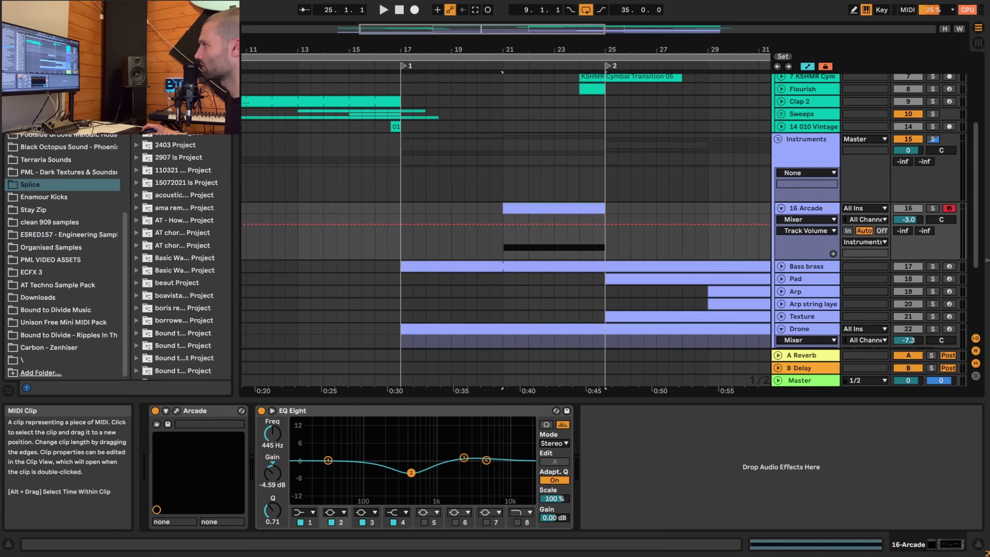
click(932, 208)
key(space)
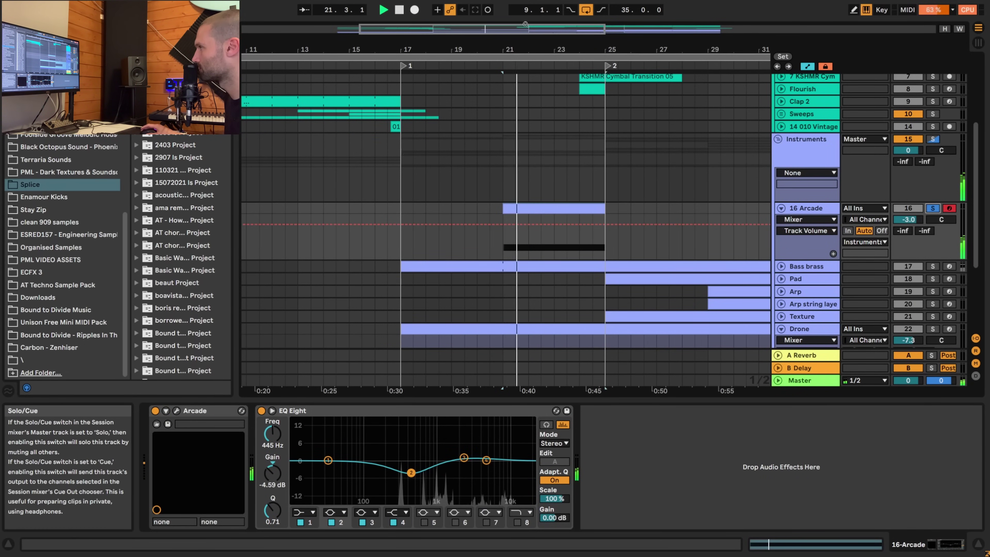
Unfold the Flourish track in the Drums group and play its clip soloed from bar 24
scroll(649, 180, up, 2)
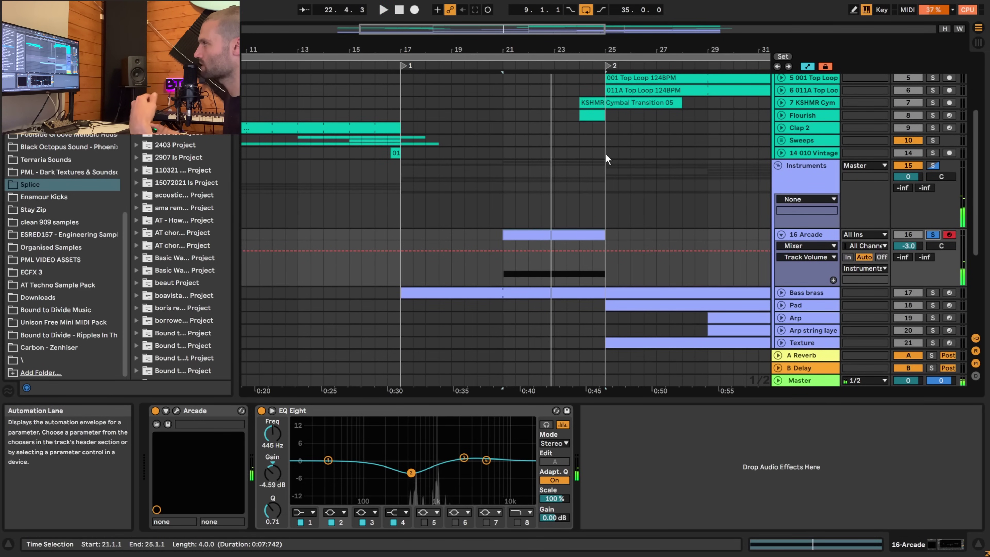
click(625, 168)
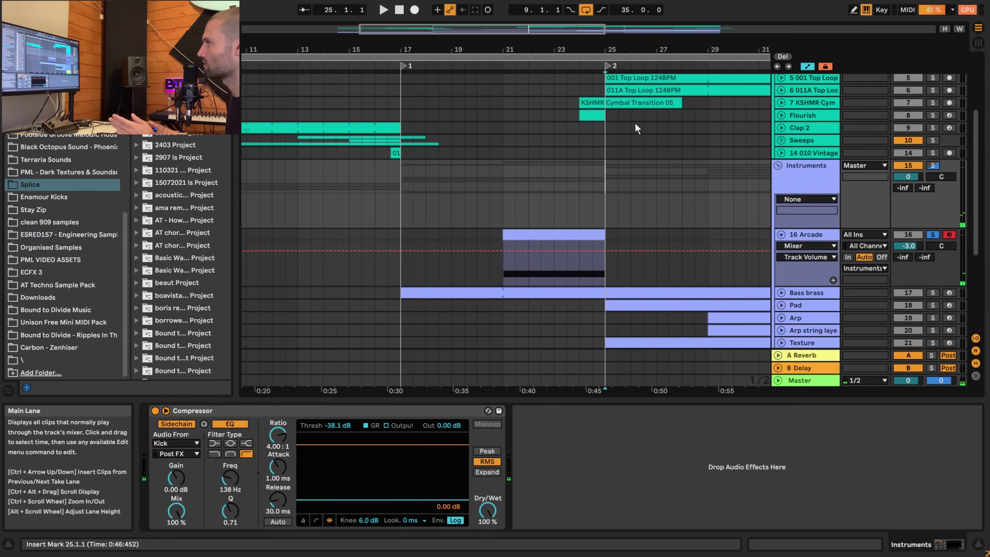
scroll(635, 129, up, 1)
scroll(585, 148, up, 2)
scroll(503, 159, up, 3)
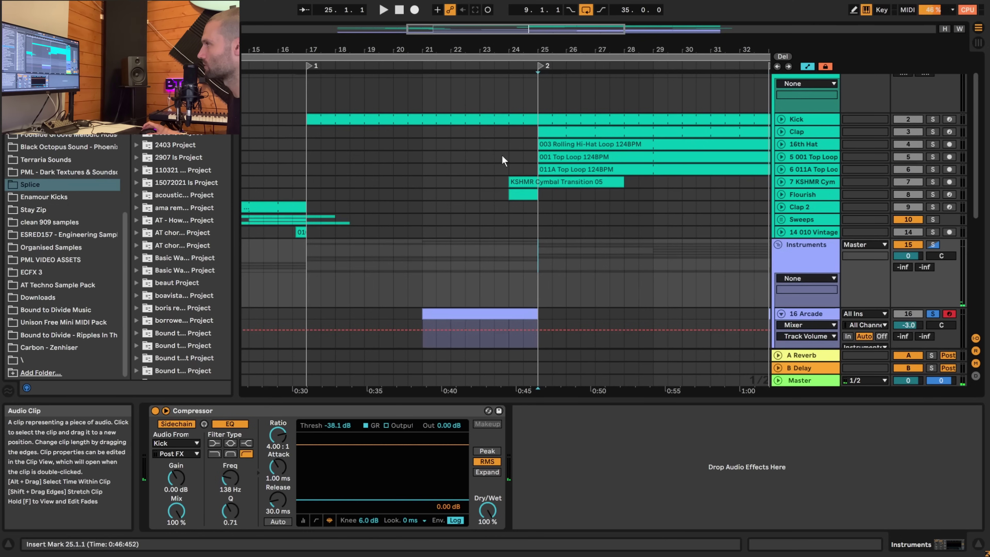
click(781, 194)
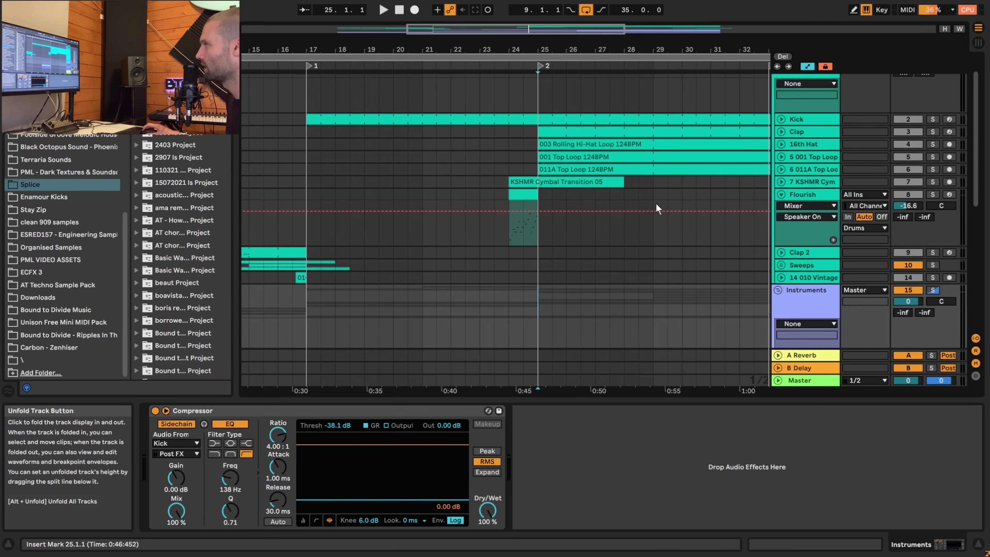
click(518, 226)
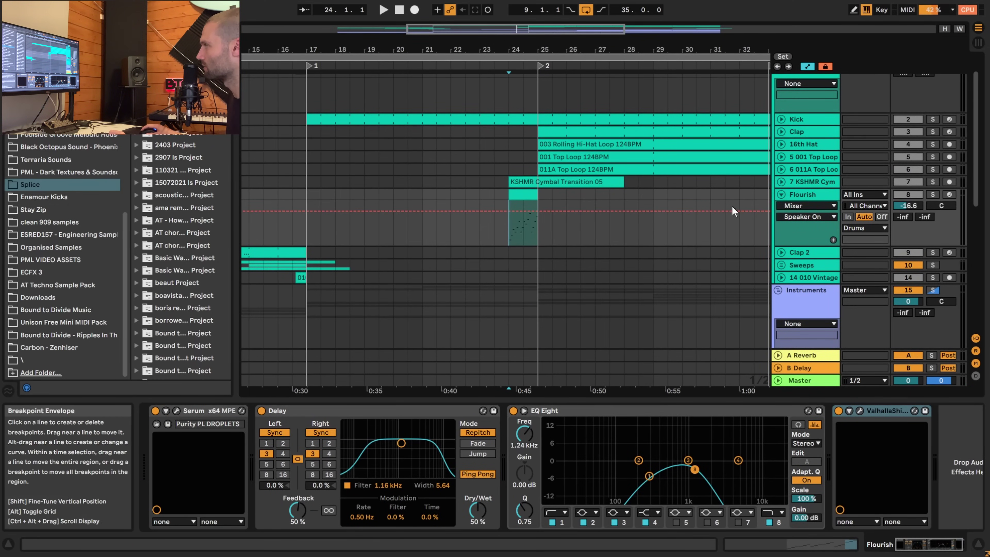
click(933, 194)
key(space)
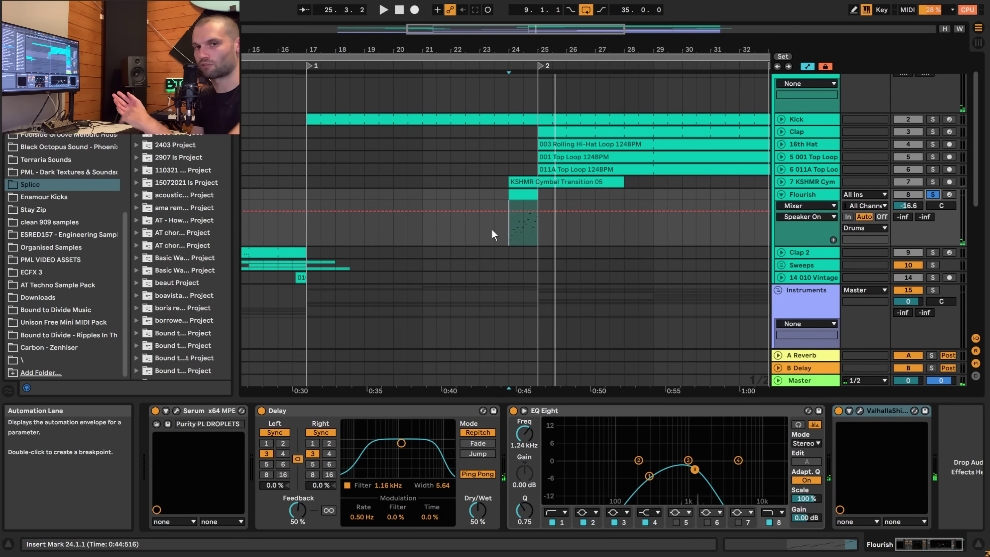
key(space)
Show the Flourish clip's notes in an enlarged note editor to examine the pattern
double_click(532, 195)
scroll(602, 484, down, 2)
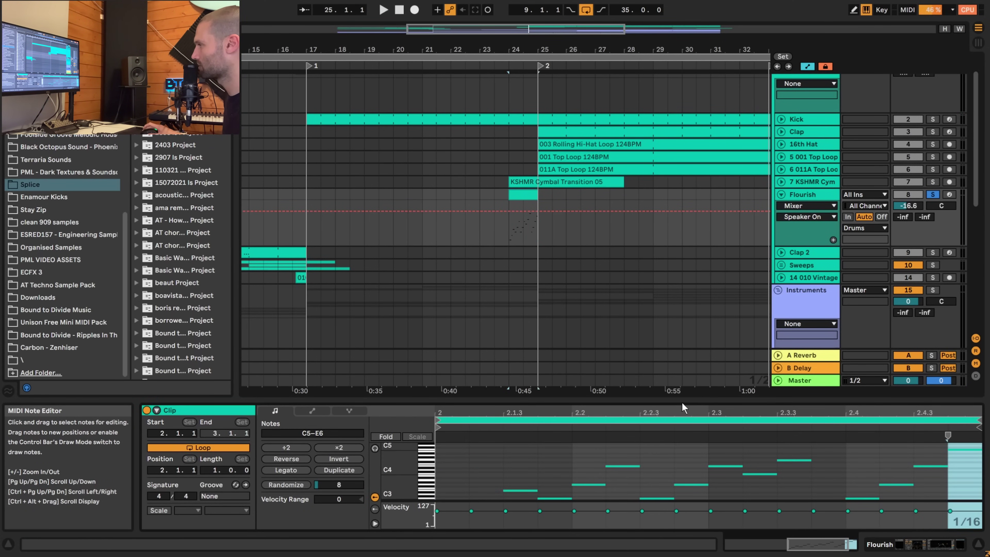
drag(690, 402, 700, 230)
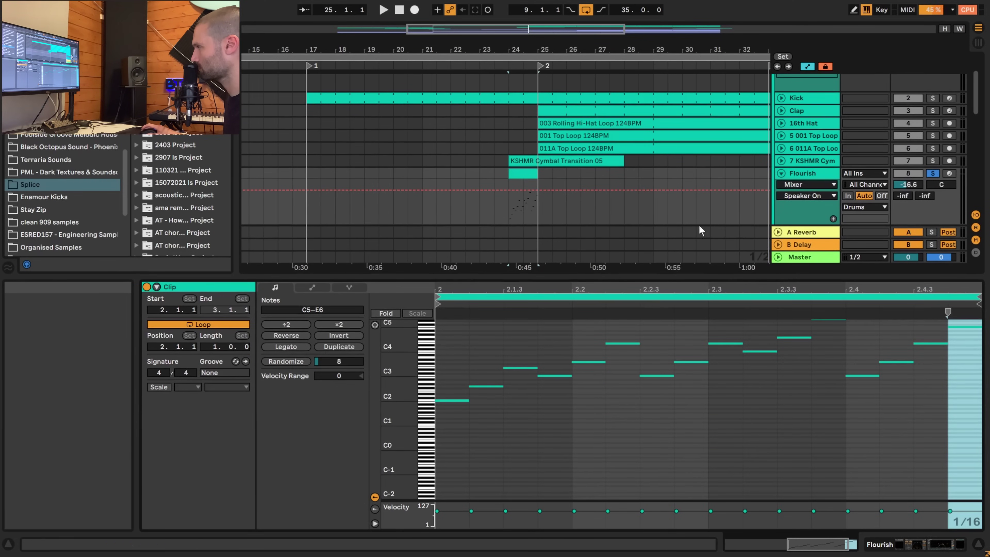
Show the Flourish track's devices, view its Serum plug-in window, and close the window again
key(shift+Tab)
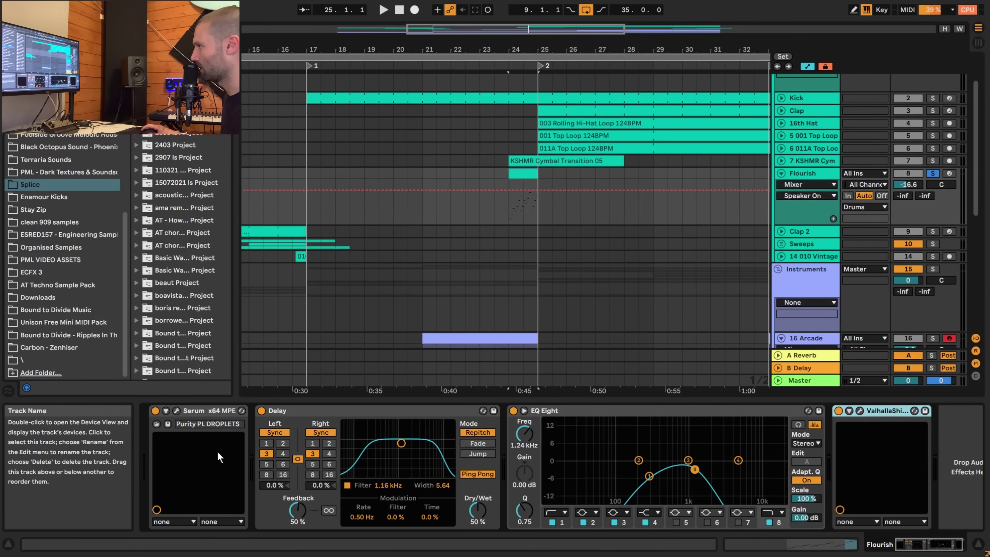
click(177, 409)
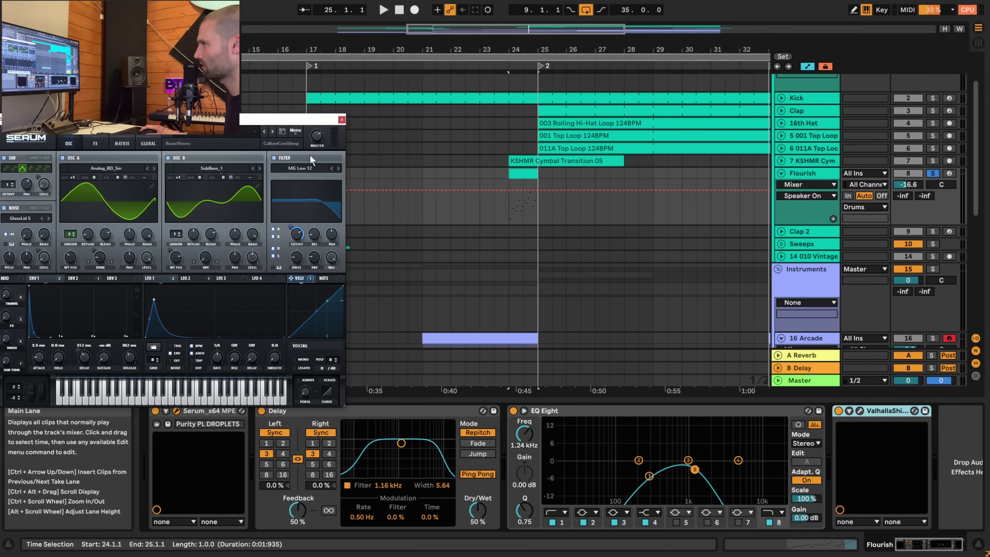
click(342, 120)
Play the KSHMR Cymbal Transition clip soloed from 24.3.1 with its track unfolded, and fold the track again
click(525, 179)
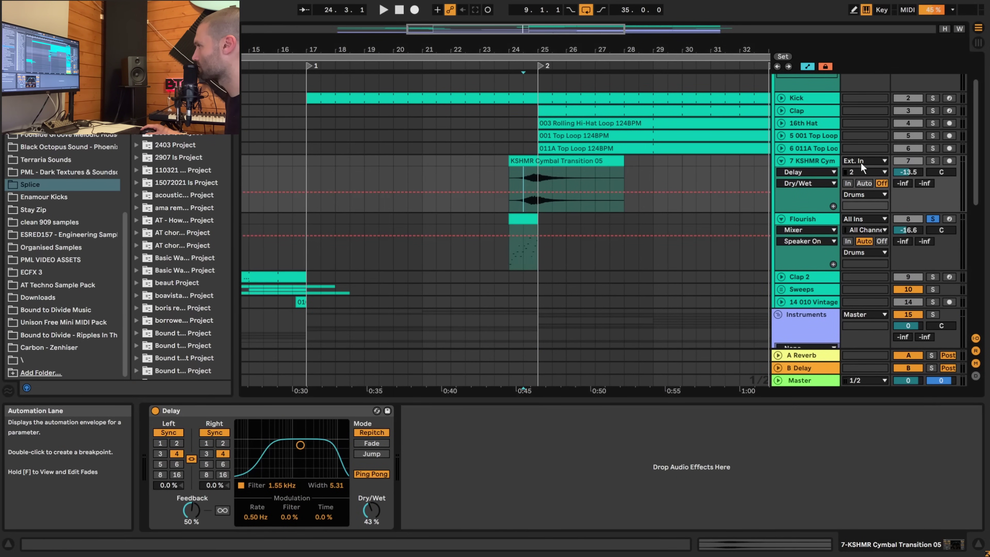
click(932, 160)
key(space)
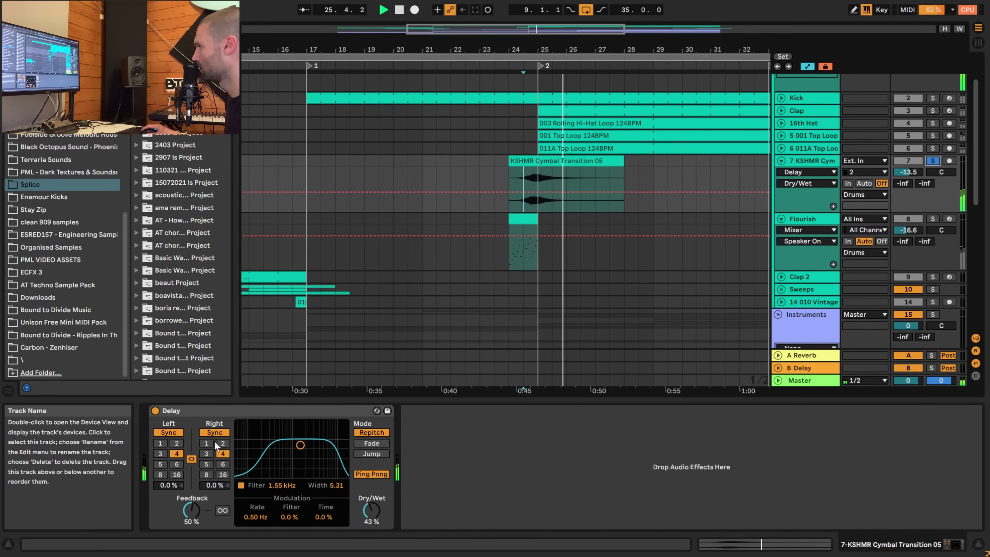
click(781, 160)
Select bars 25 to 33 in the Drone track's lane to mark the next section of the arrangement
drag(515, 43, 367, 42)
ctrl+scroll(508, 213, down, 2)
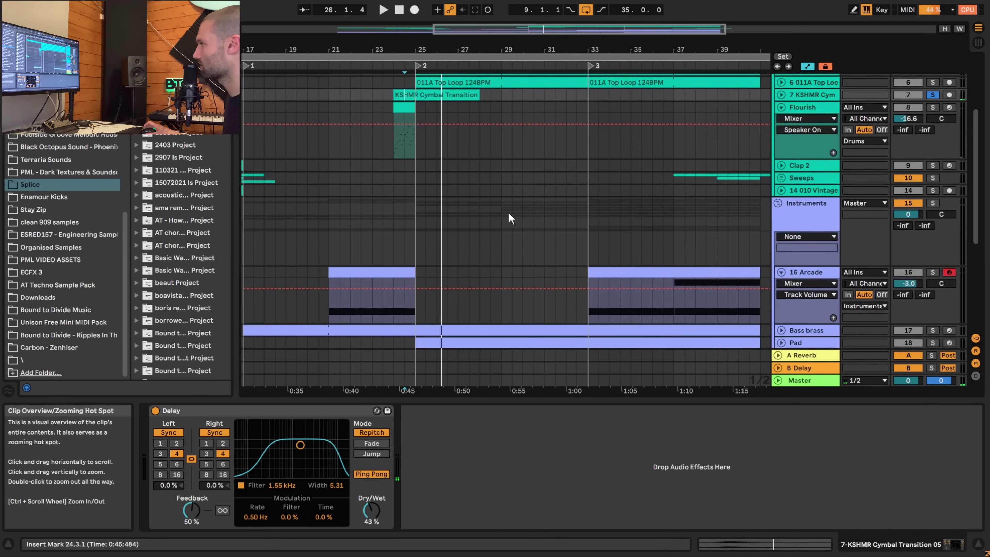
scroll(508, 213, down, 5)
scroll(457, 247, down, 2)
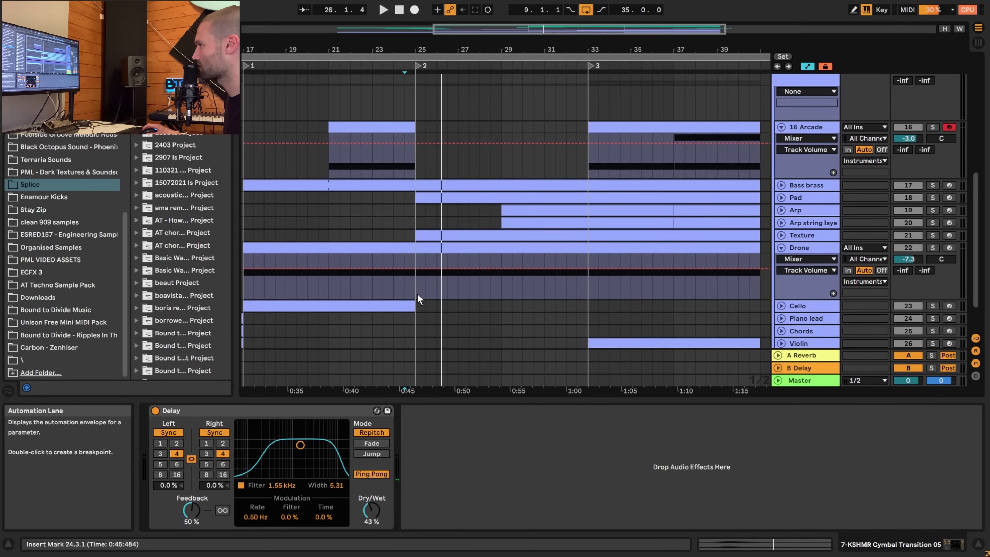
drag(417, 293, 588, 291)
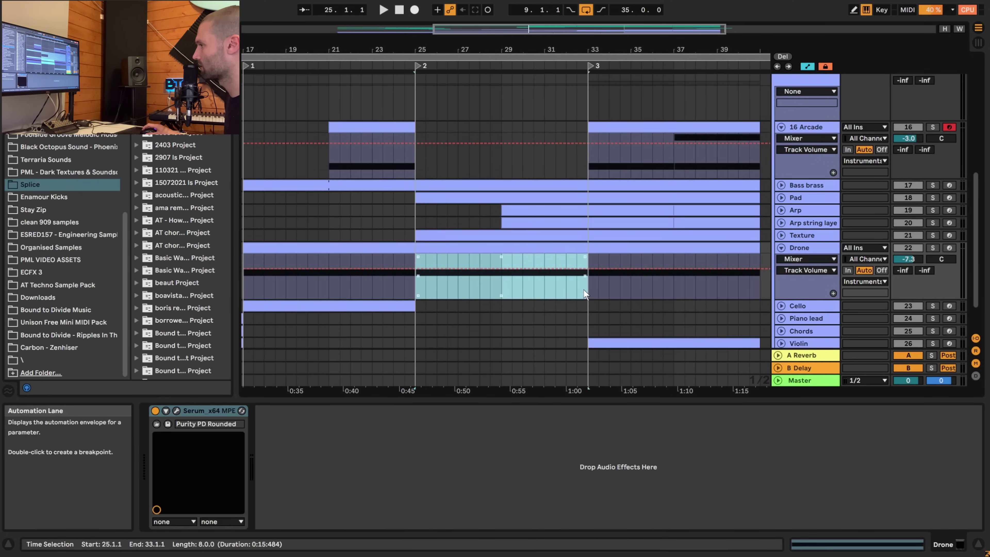
Unfold the Arp track and play it soloed from 29.3.1
scroll(626, 291, up, 3)
scroll(626, 292, up, 2)
drag(425, 276, 513, 274)
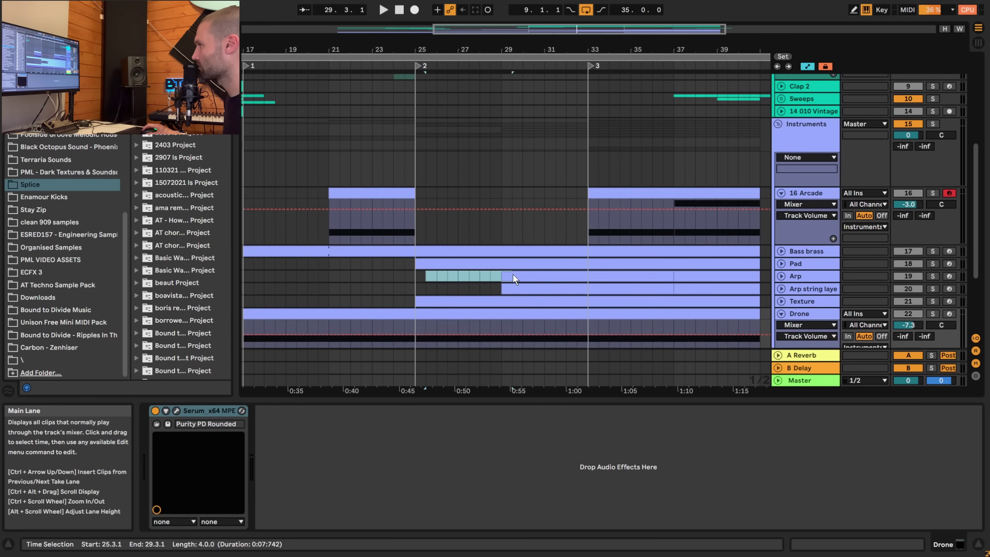
click(778, 276)
scroll(724, 274, down, 2)
click(512, 271)
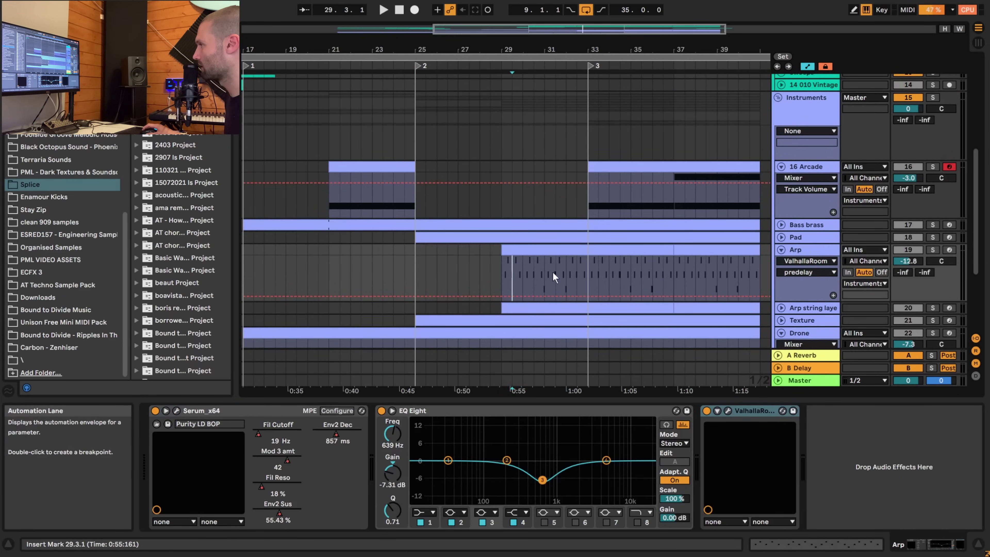
click(929, 250)
key(space)
Add the Arp string layer track to the solo, listen to both arps together, and stop playback
scroll(930, 281, down, 2)
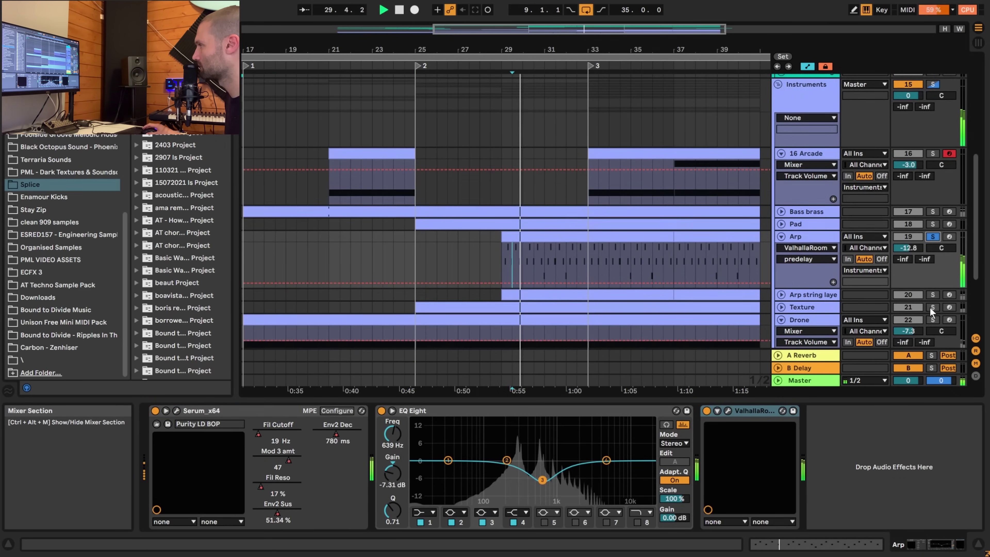
ctrl+click(932, 282)
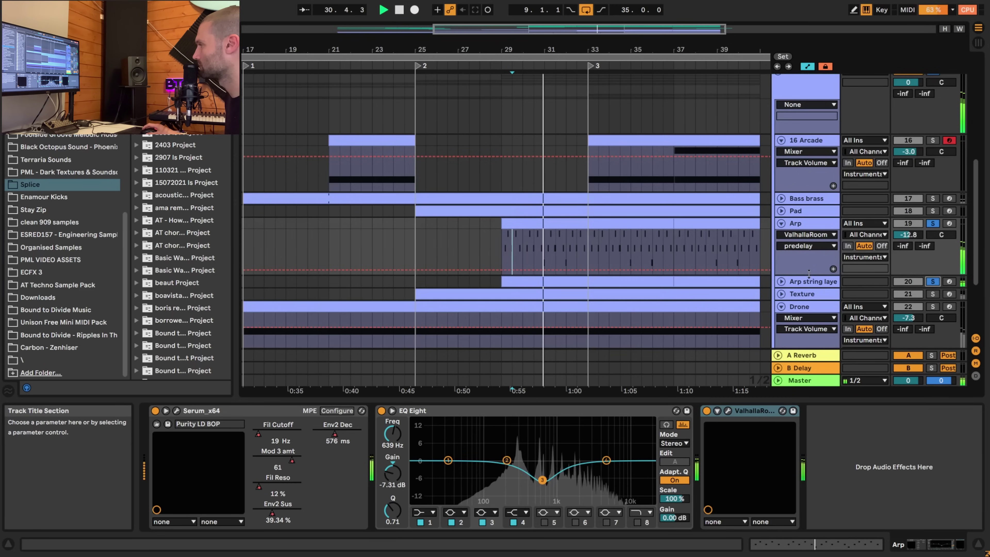
scroll(788, 249, up, 2)
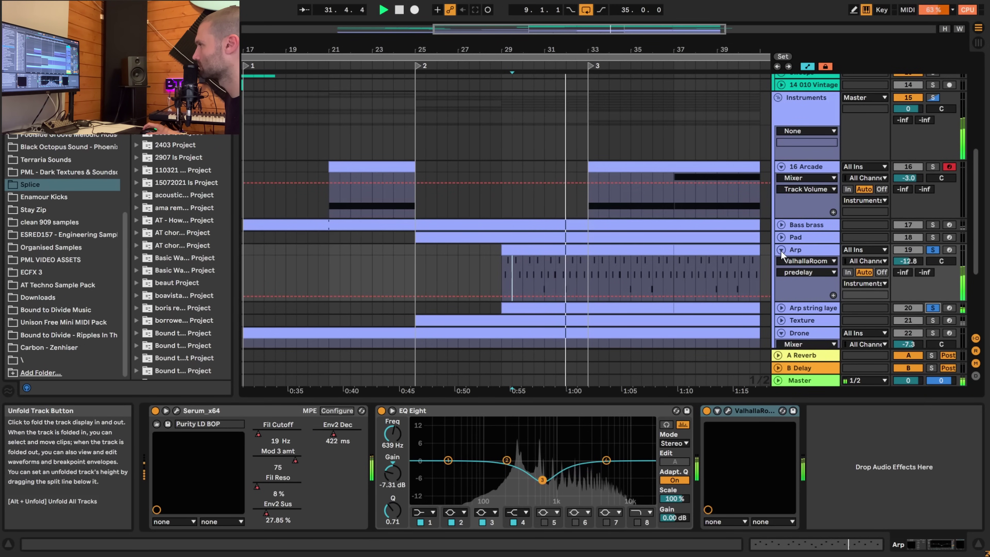
key(space)
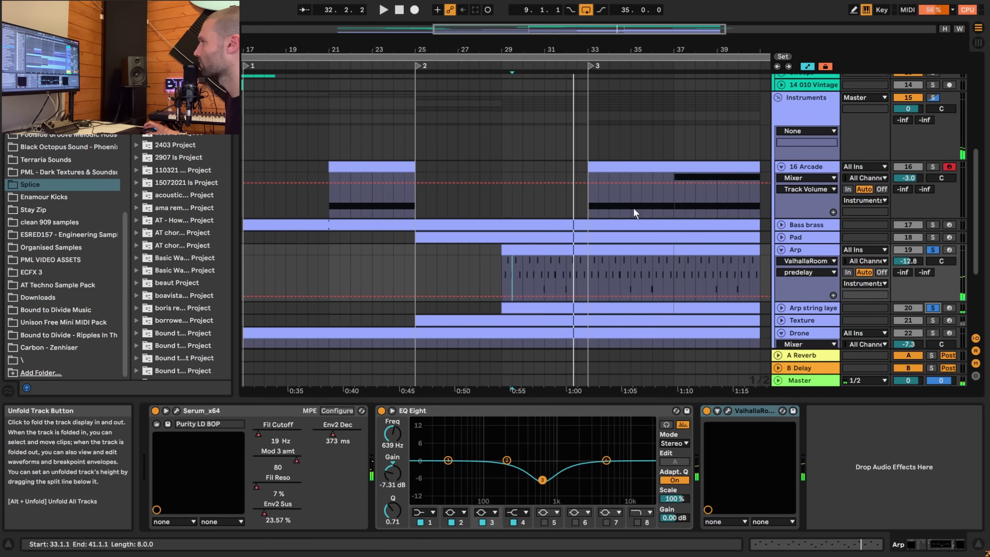
Set the insert marker at 33.1.1 and unfold the Violin track to examine its clip in the third section
drag(635, 213, 532, 115)
scroll(505, 283, down, 1)
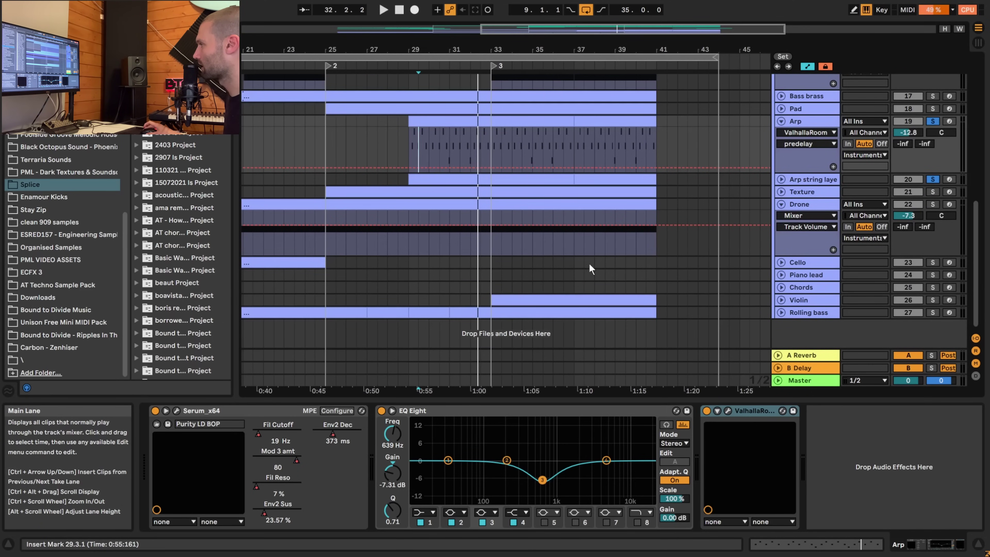
click(489, 266)
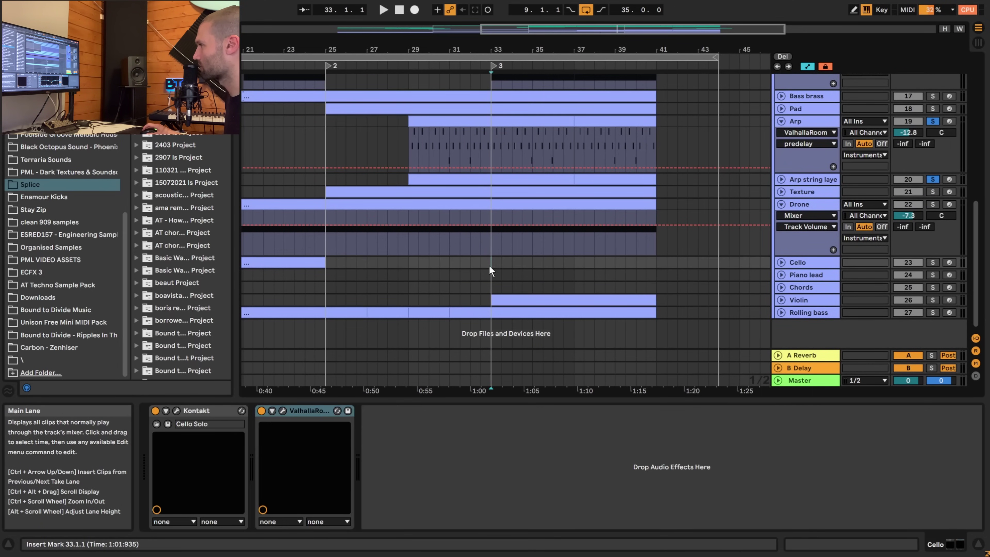
click(781, 300)
scroll(641, 269, down, 2)
scroll(710, 275, up, 6)
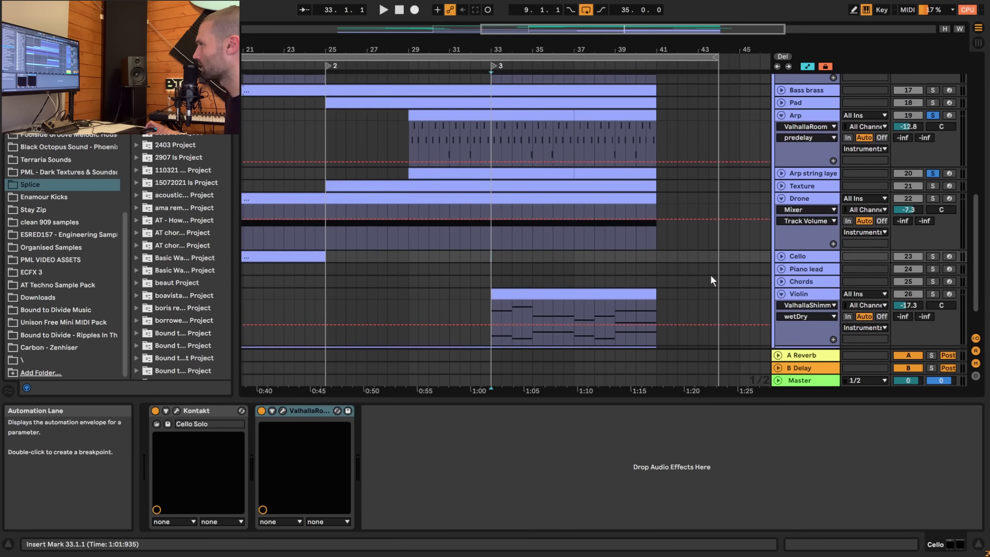
scroll(769, 181, up, 1)
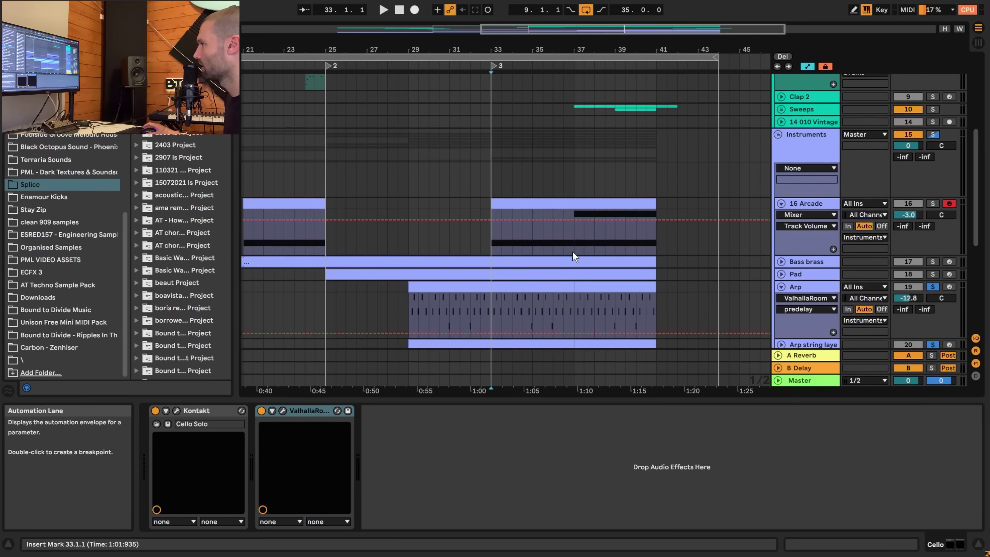
Solo the 16 Arcade track, open its bar 33 clip in the note editor, and play the opening D3 note
click(494, 238)
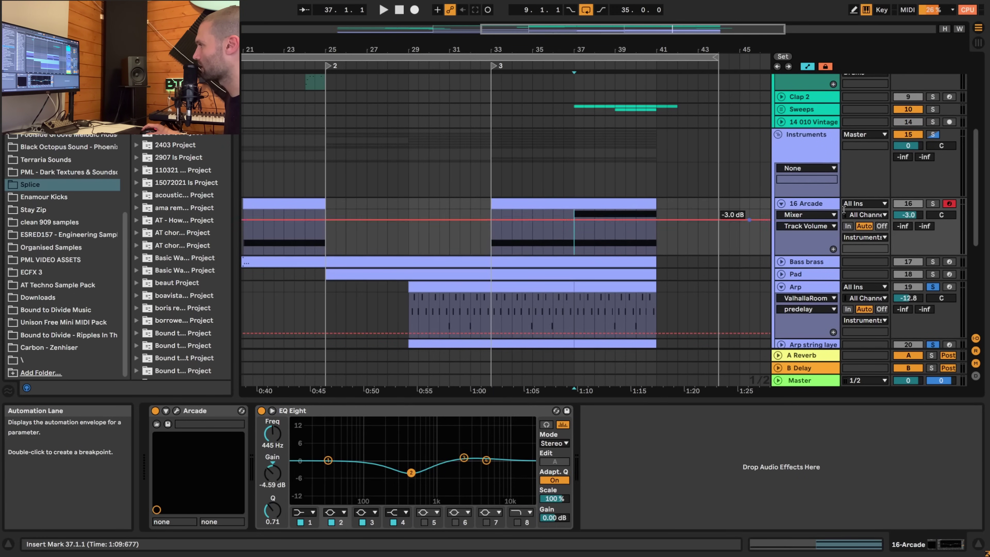
click(931, 201)
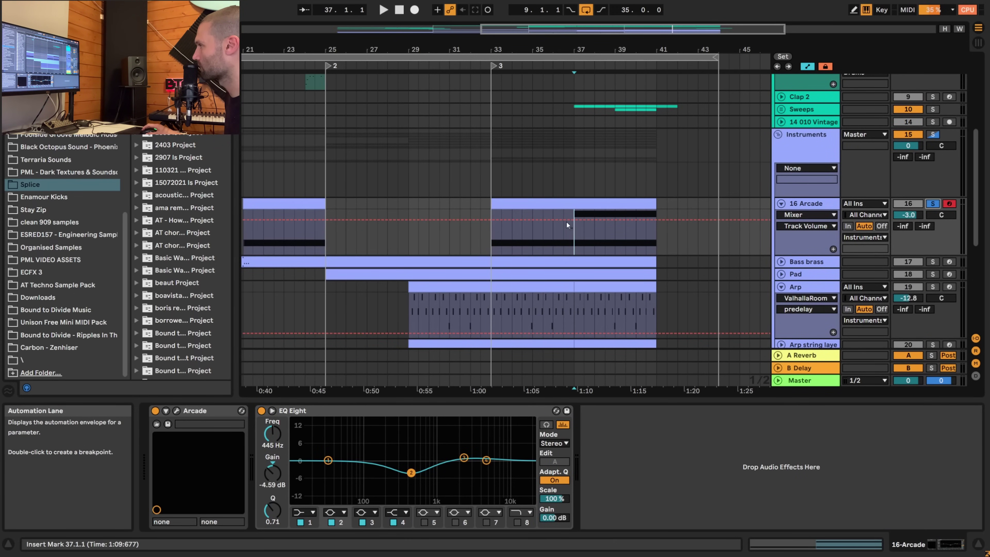
double_click(571, 204)
drag(509, 390, 516, 419)
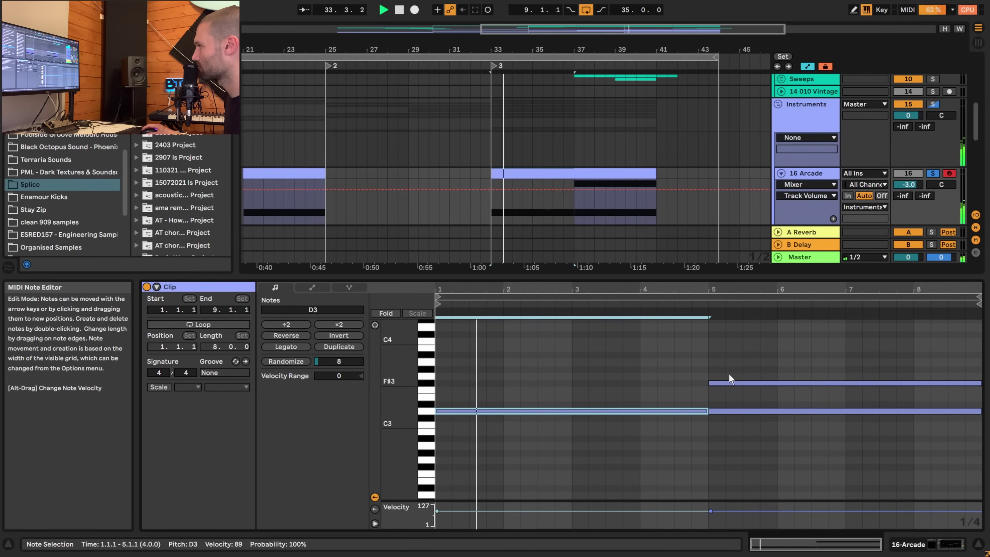
Select the D3 and F#3 notes in the Arcade clip's second half and play the part from bar 37
drag(494, 203, 572, 212)
click(572, 212)
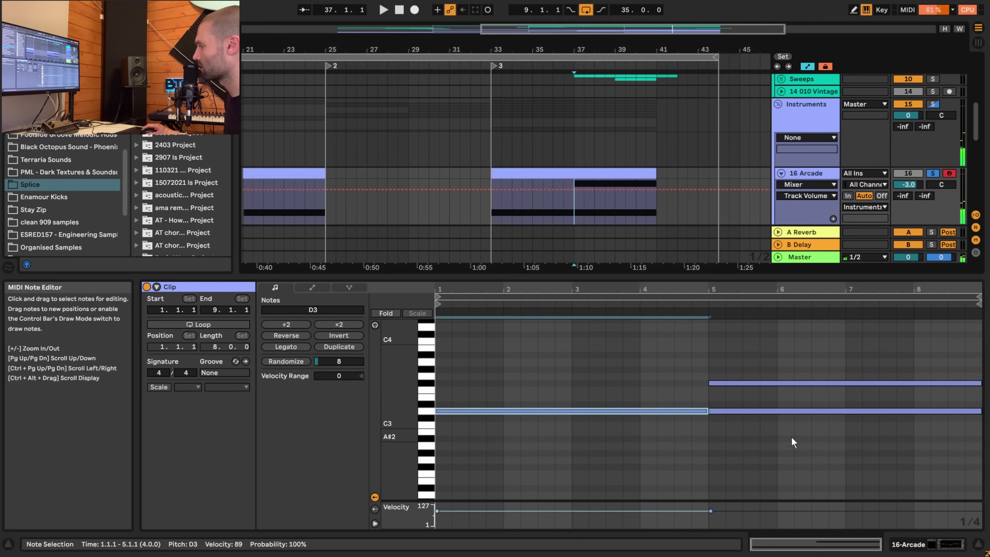
click(730, 411)
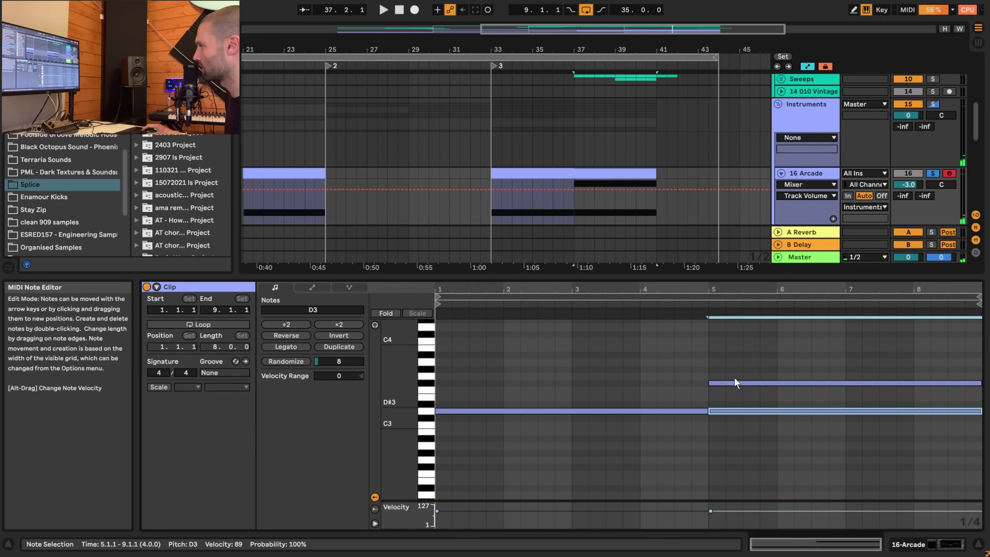
click(733, 383)
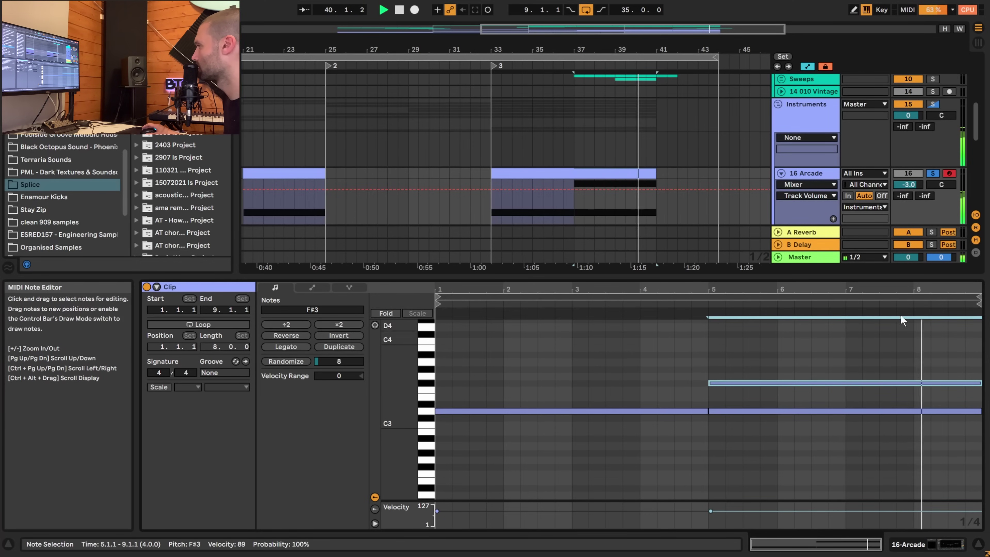
key(space)
Fold the Instruments group and show the Sweeps group's clips starting at bar 37
scroll(668, 135, up, 1)
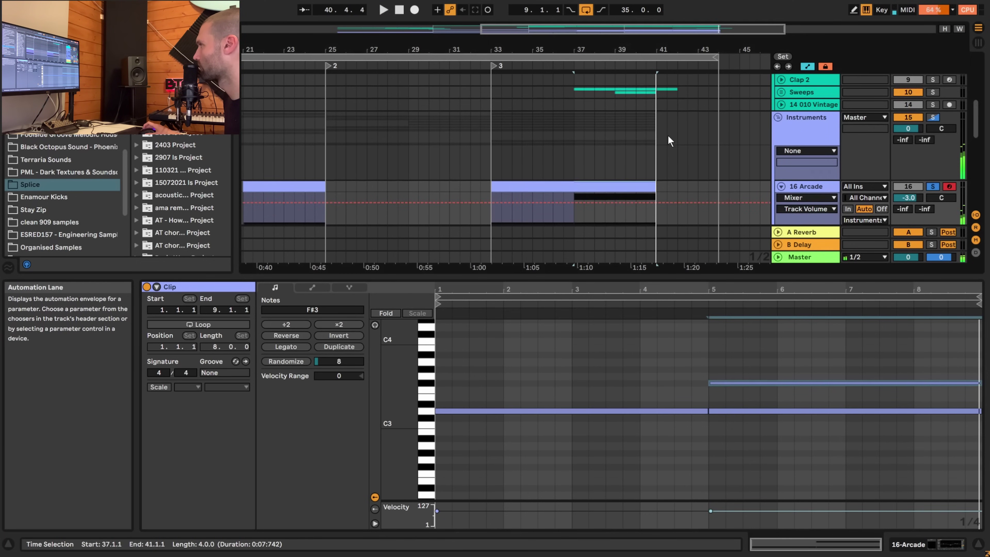
scroll(766, 156, up, 1)
click(776, 156)
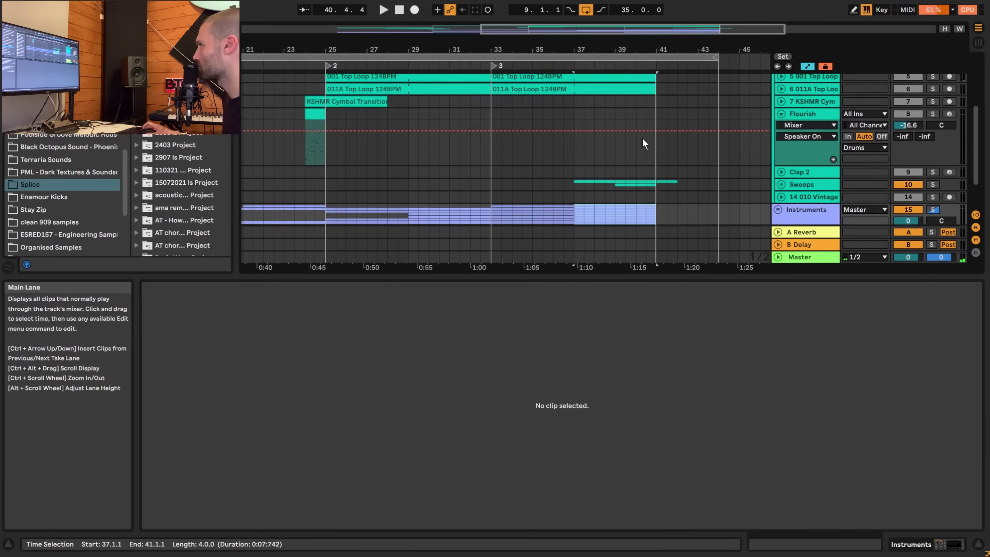
scroll(642, 138, up, 2)
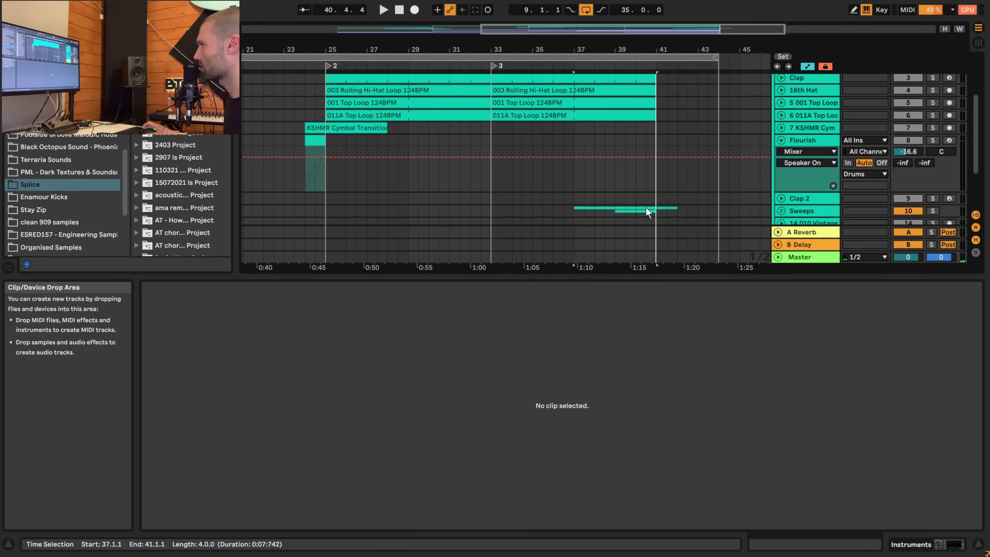
scroll(624, 201, down, 2)
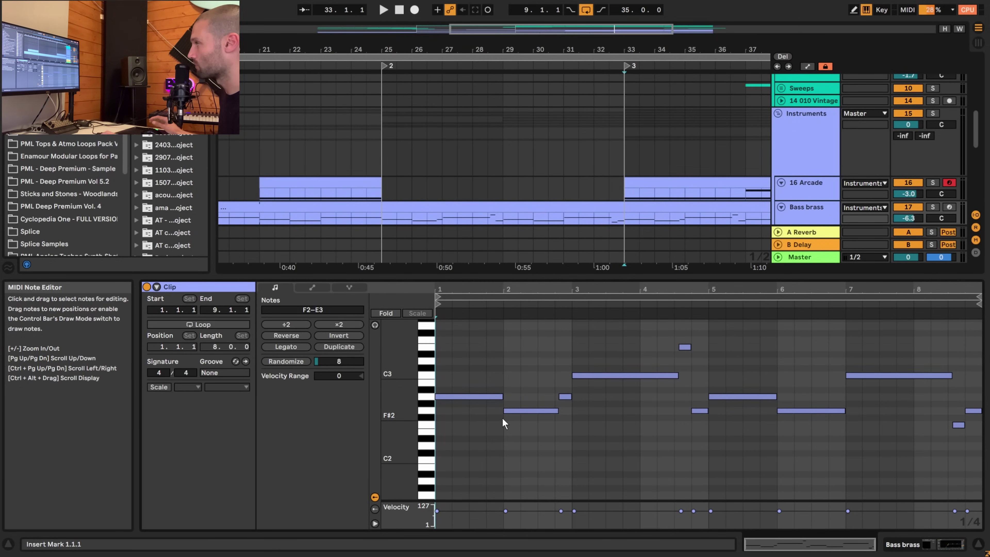
Examine the Bass brass clip's notes, including the short A2 at 2.4.2, and play the track soloed from bar 26
scroll(617, 372, down, 2)
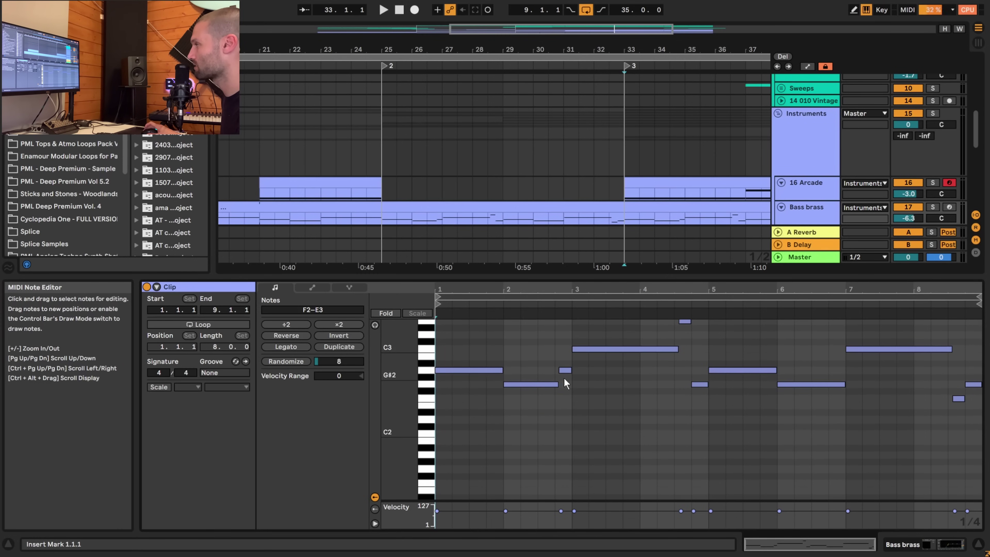
scroll(566, 384, up, 2)
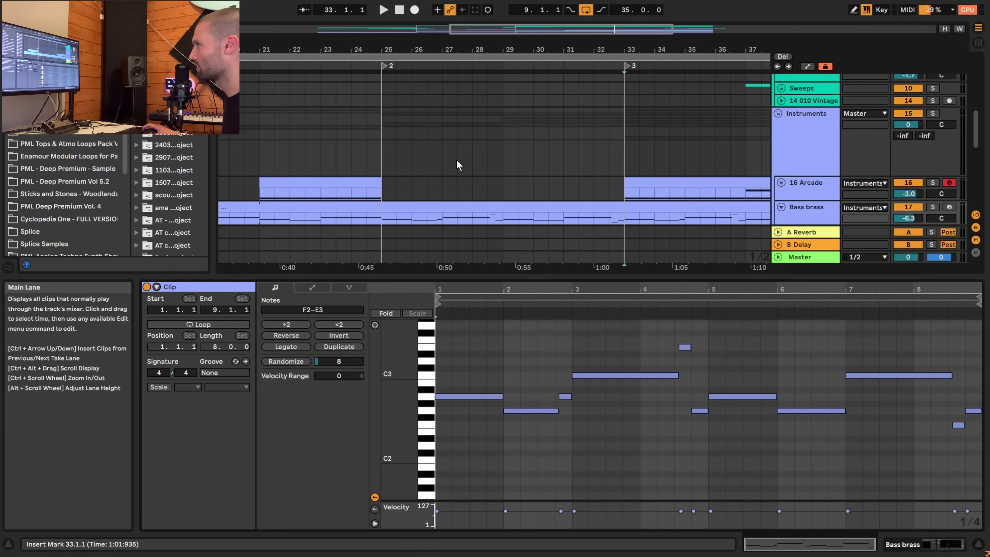
scroll(507, 190, down, 2)
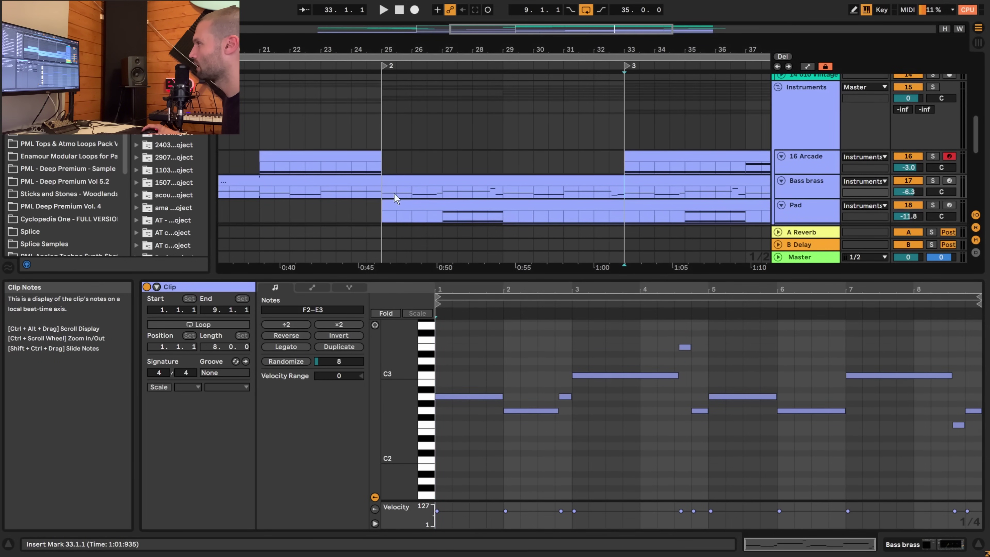
key(space)
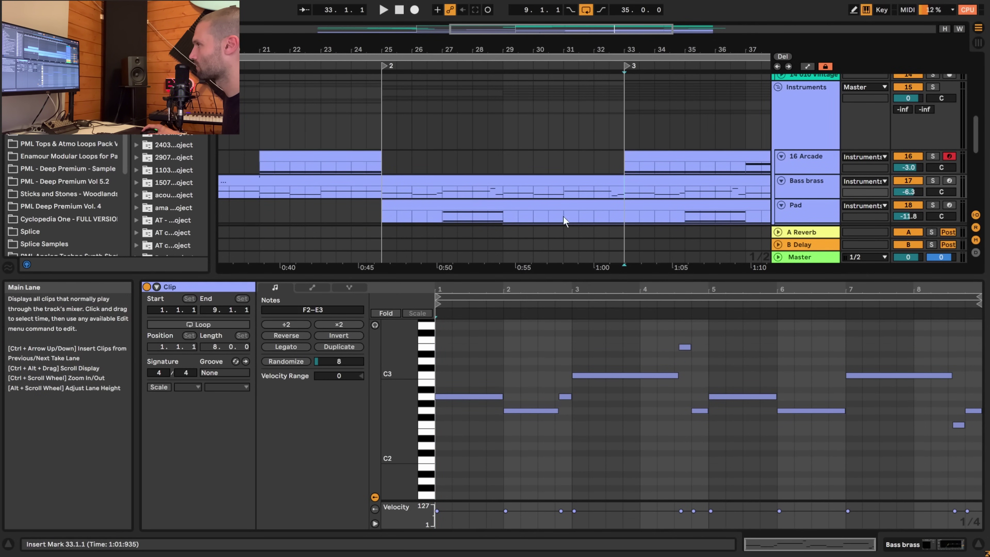
click(564, 396)
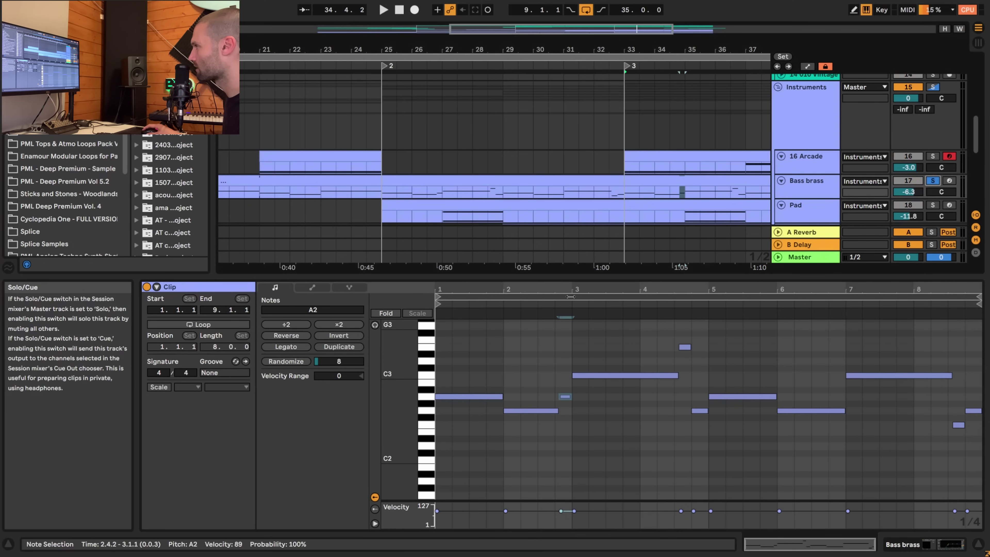
click(429, 197)
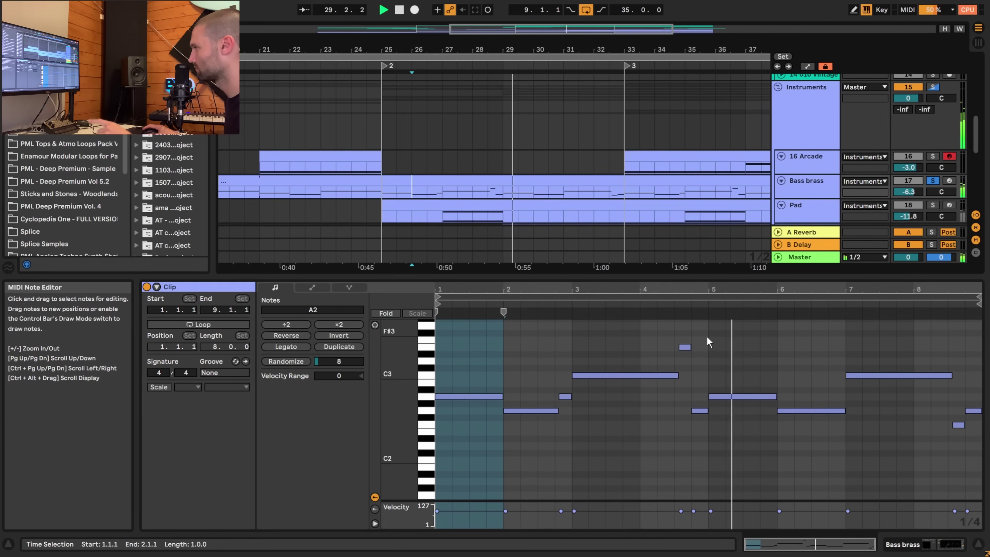
key(space)
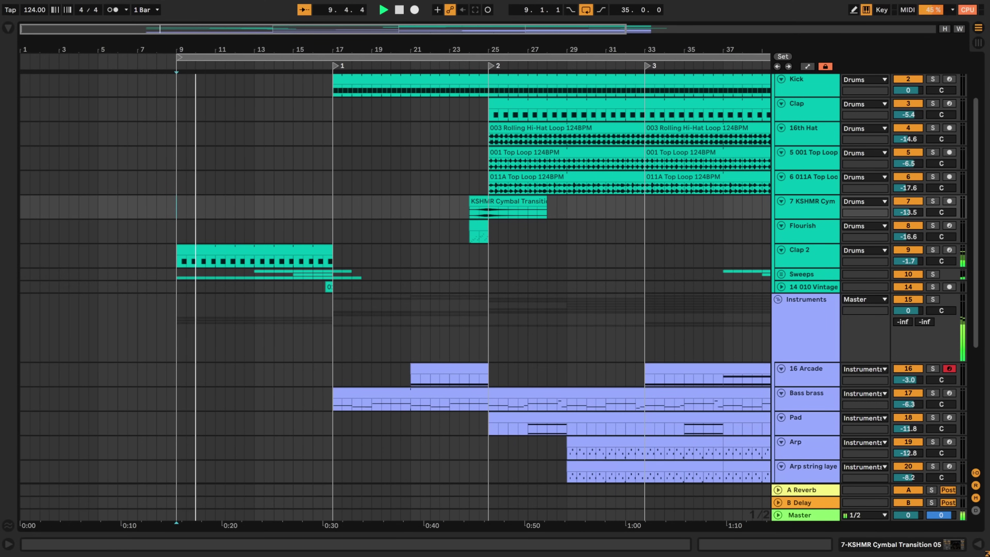
Enlarge the timeline while the arrangement plays from bar 9, and switch off Follow for playback
key(plus)
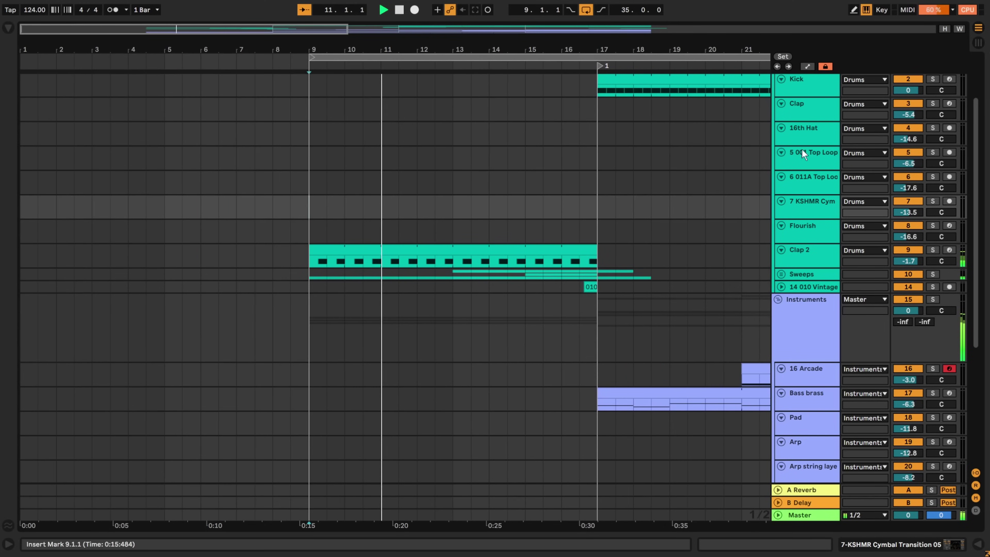
scroll(974, 156, down, 3)
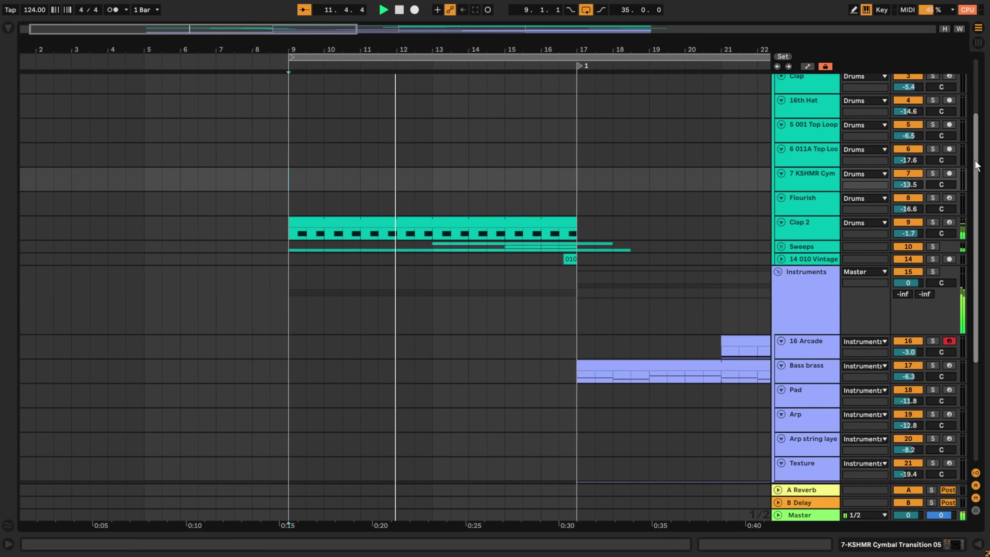
scroll(970, 179, down, 5)
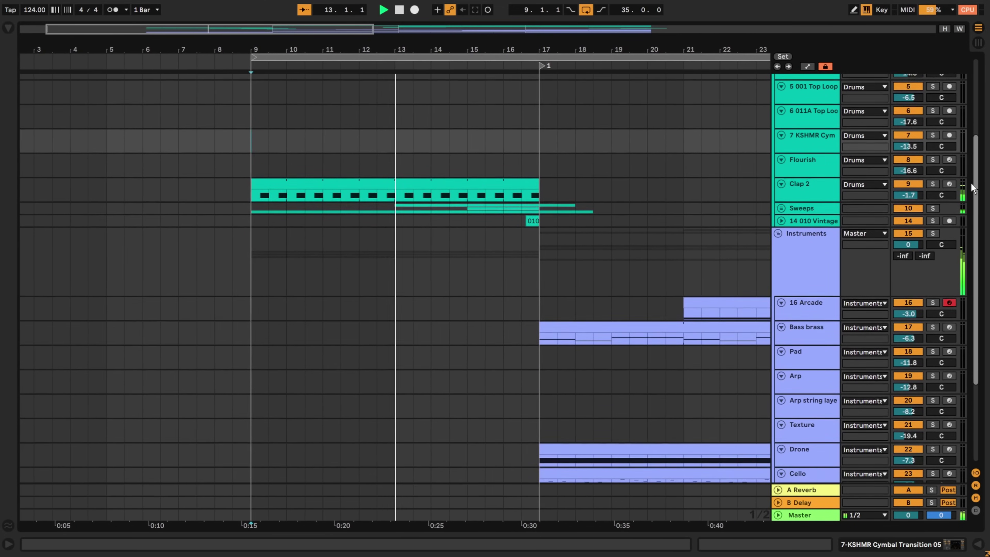
scroll(966, 192, down, 2)
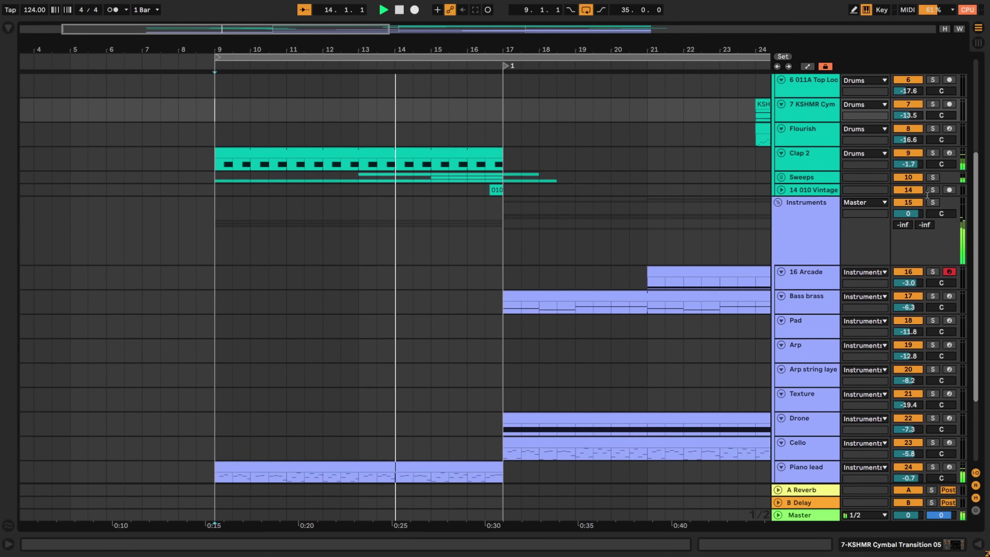
click(305, 11)
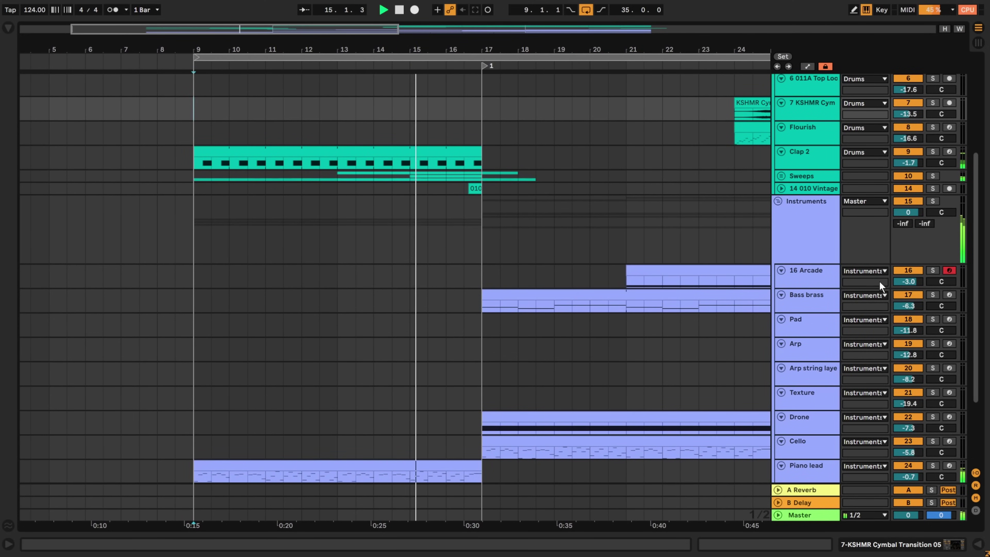
Show the instrument tracks down to Rolling bass during playback, advancing the view to bars 12 to 31
drag(978, 207, 973, 260)
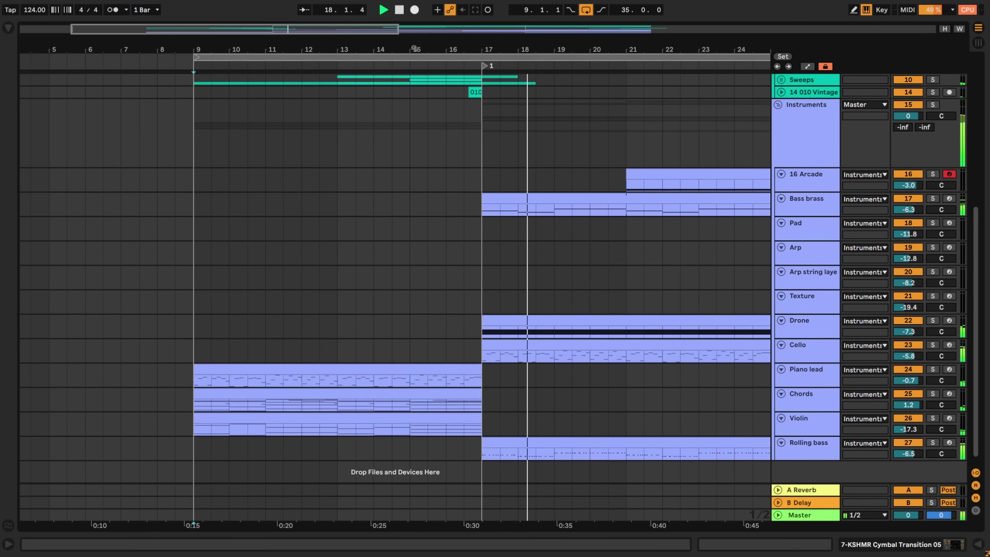
scroll(395, 272, right, 10)
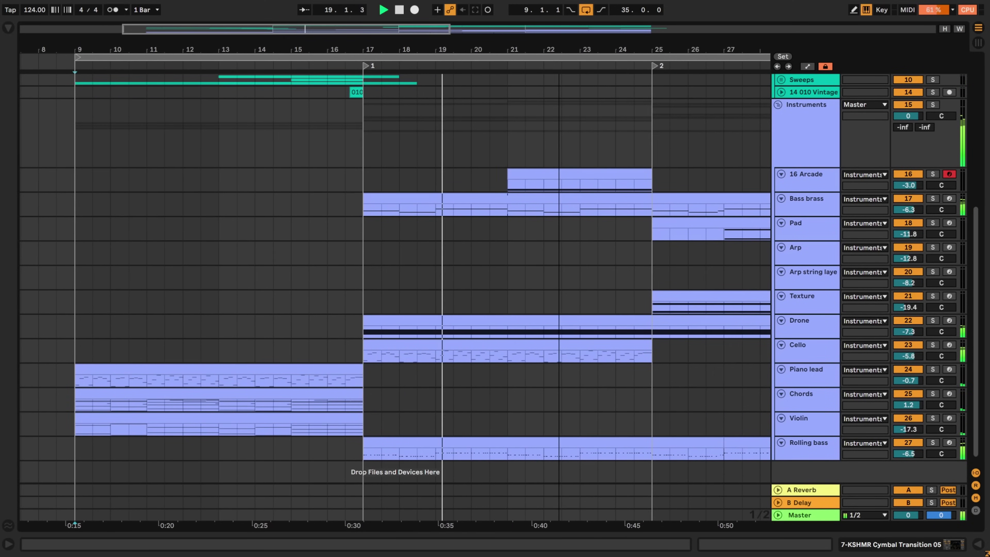
scroll(394, 273, right, 4)
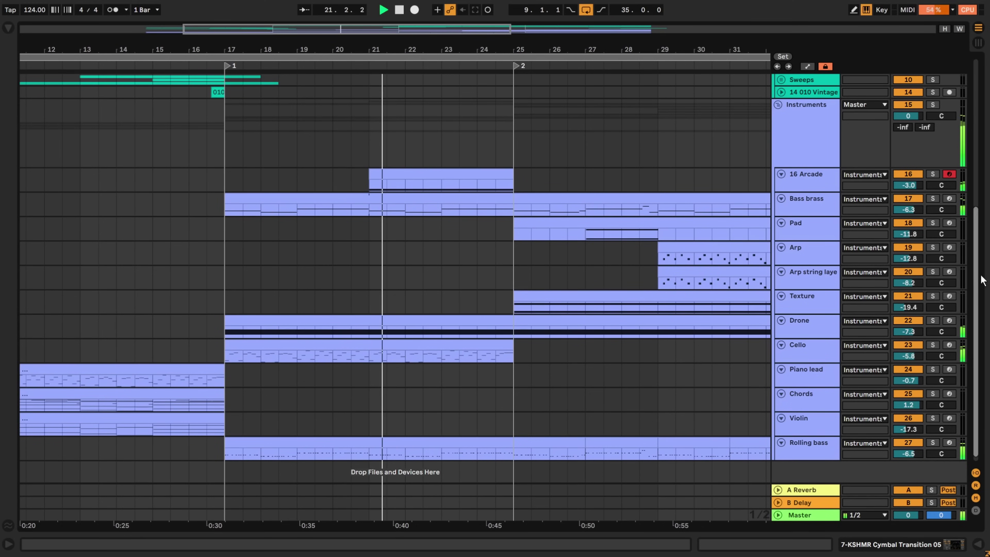
Examine the drum and instrument tracks during playback, advancing the timeline view to bars 17 to 39 around locators 2 and 3
drag(980, 276, 989, 160)
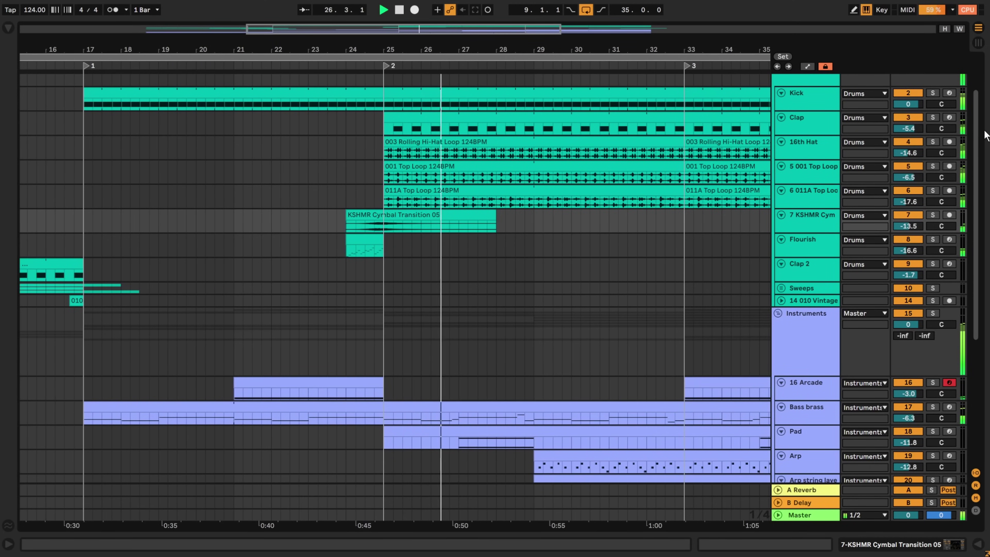
drag(980, 140, 989, 260)
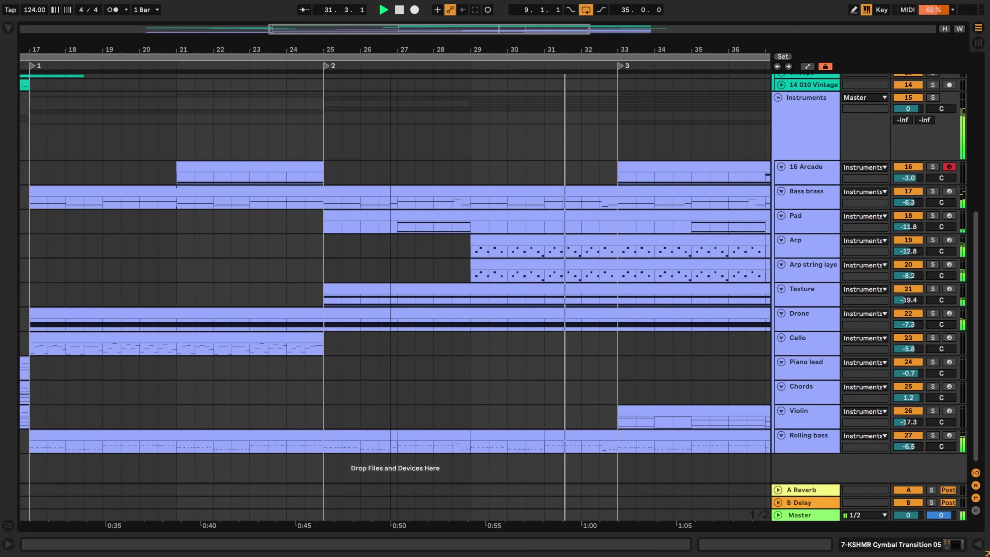
drag(477, 31, 477, 25)
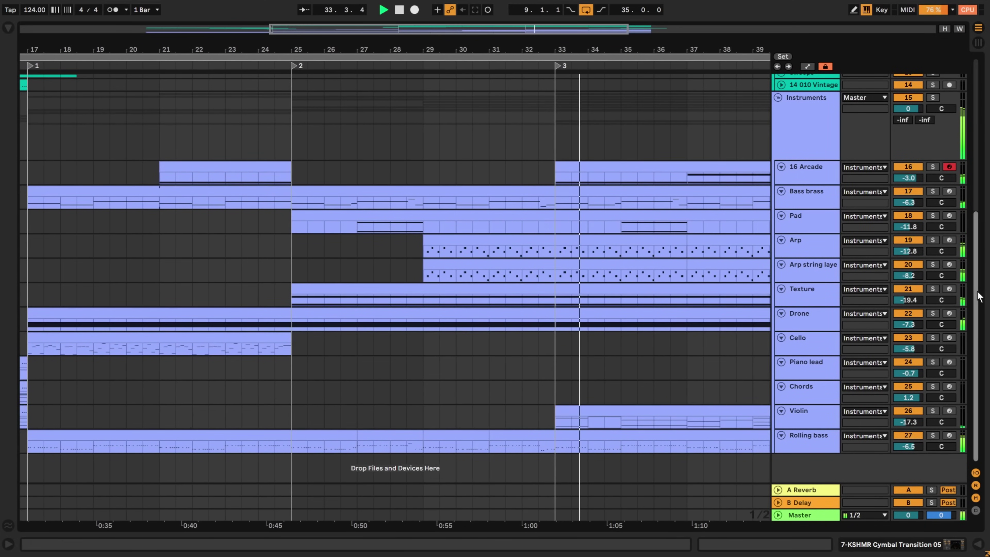
scroll(980, 272, up, 5)
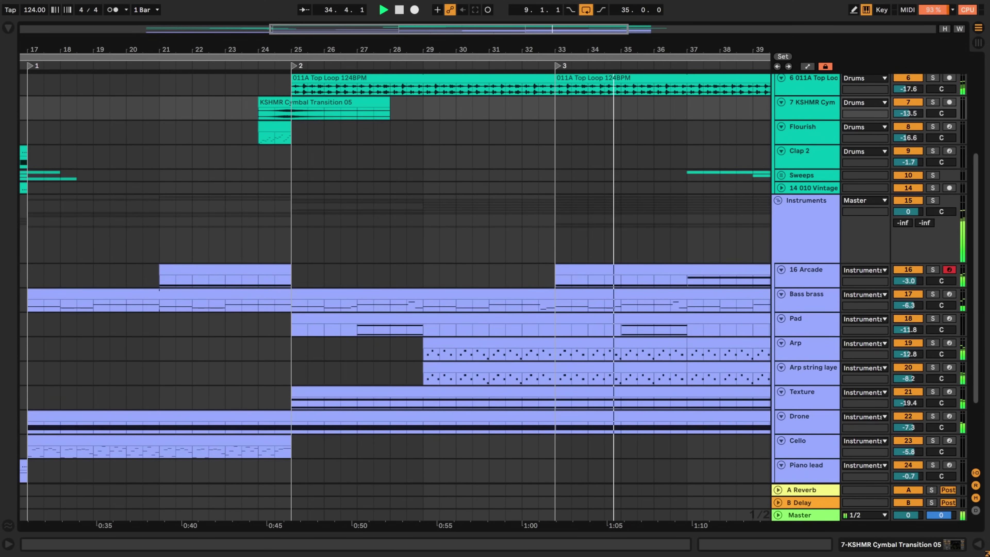
Show bars 20 to 43 and review the drum, sweep and instrument tracks while the section from locator 3 plays to its end
drag(507, 48, 507, 45)
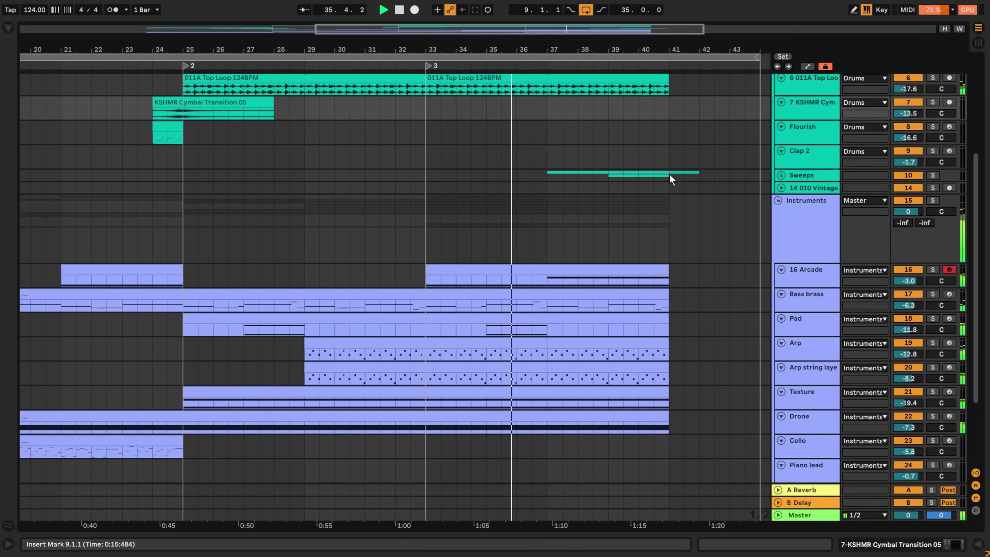
scroll(783, 198, down, 3)
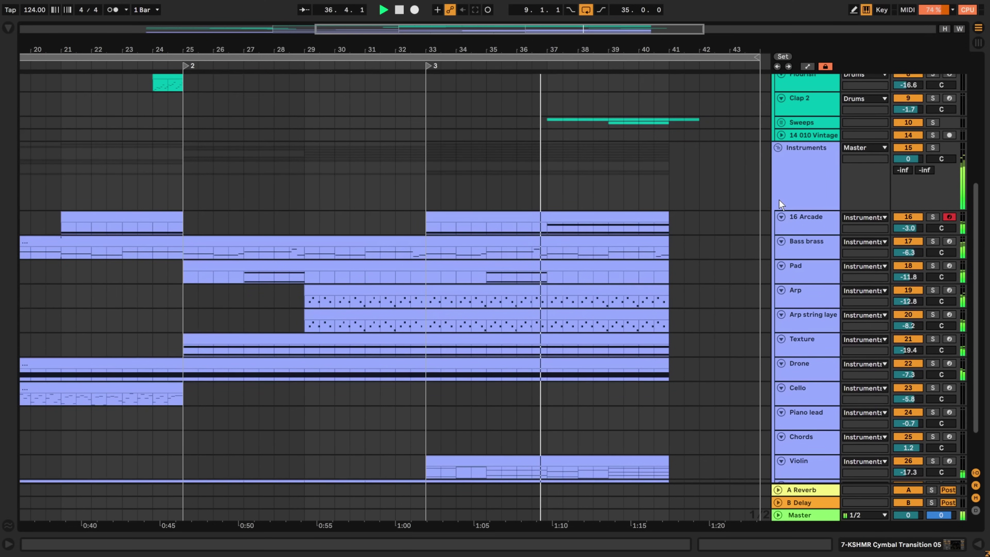
scroll(779, 199, down, 2)
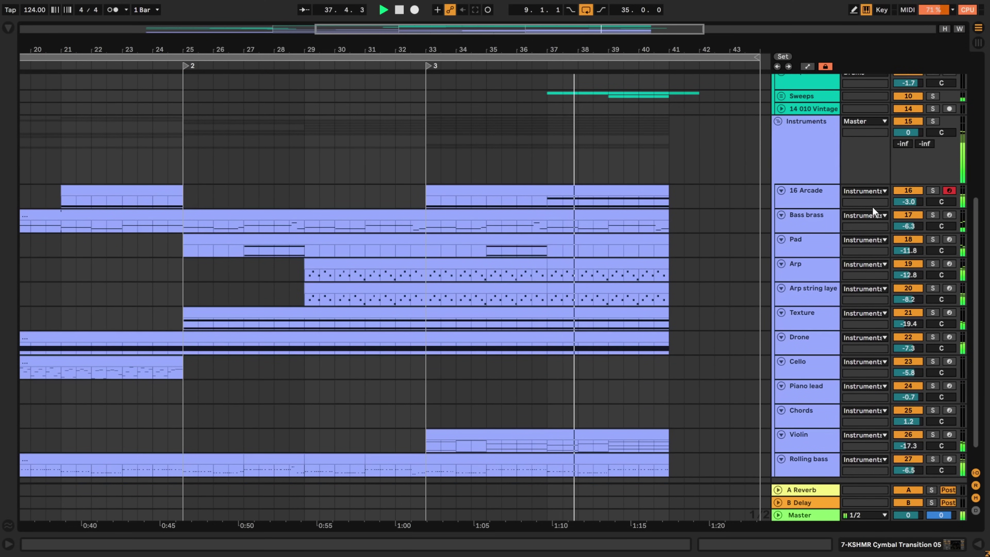
scroll(873, 208, up, 8)
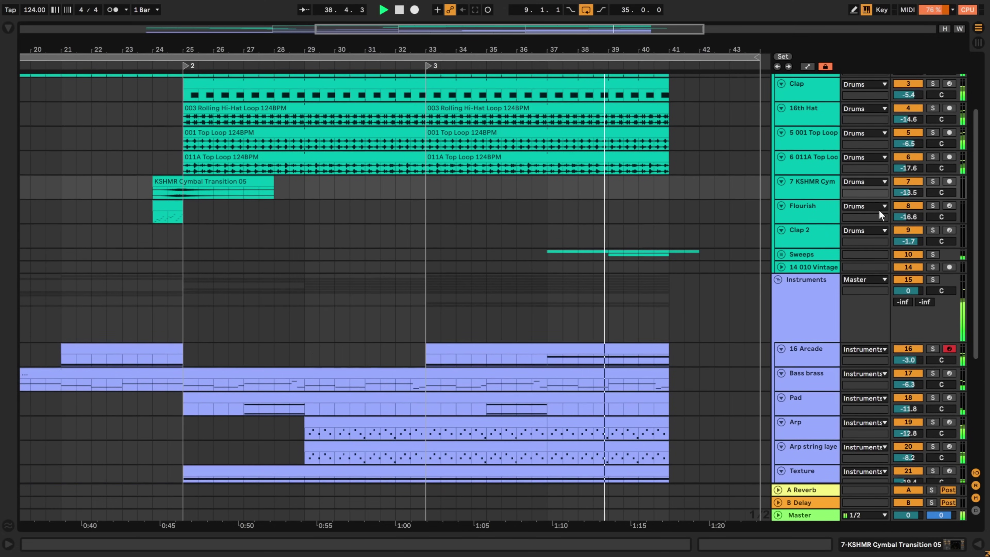
scroll(878, 210, up, 2)
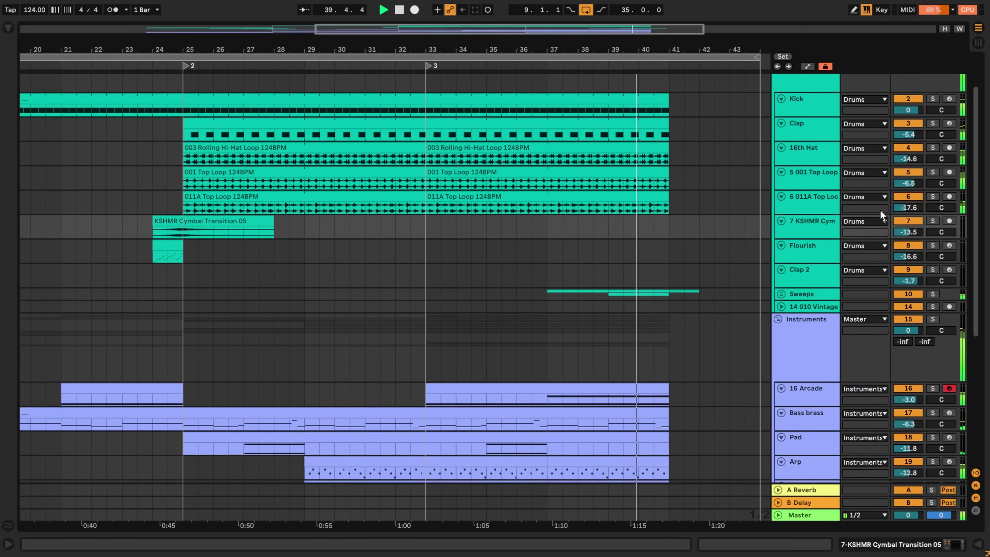
scroll(879, 210, down, 6)
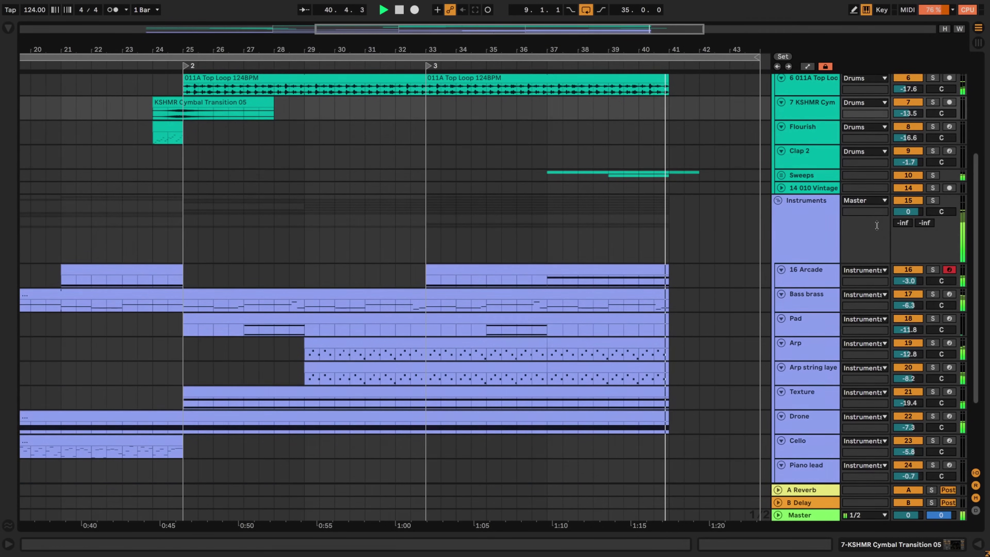
scroll(876, 224, down, 1)
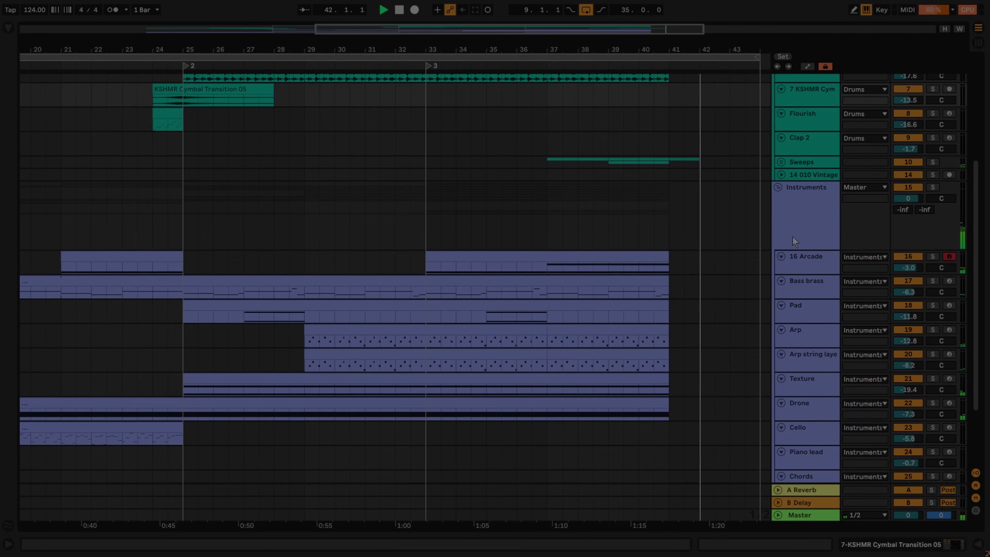